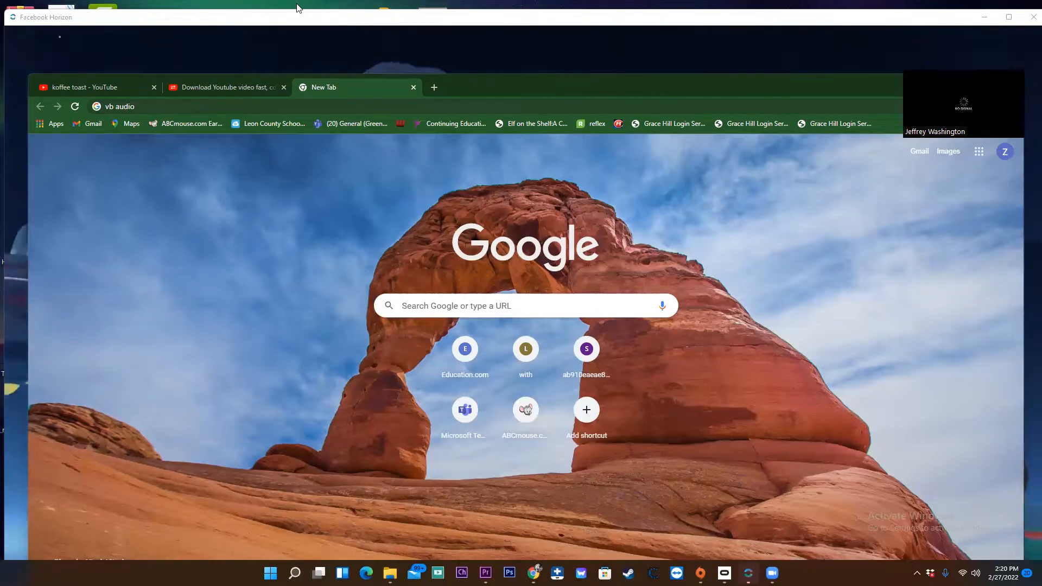
- Switch to the Oculus app and examine the launch options of Horizon Worlds in the library
left_click(421, 64)
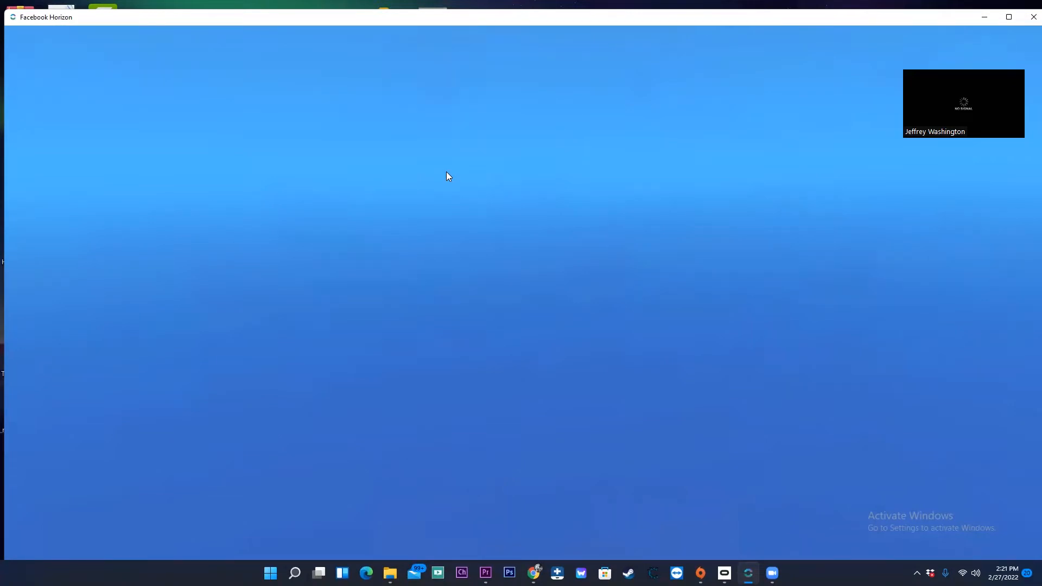
left_click(724, 573)
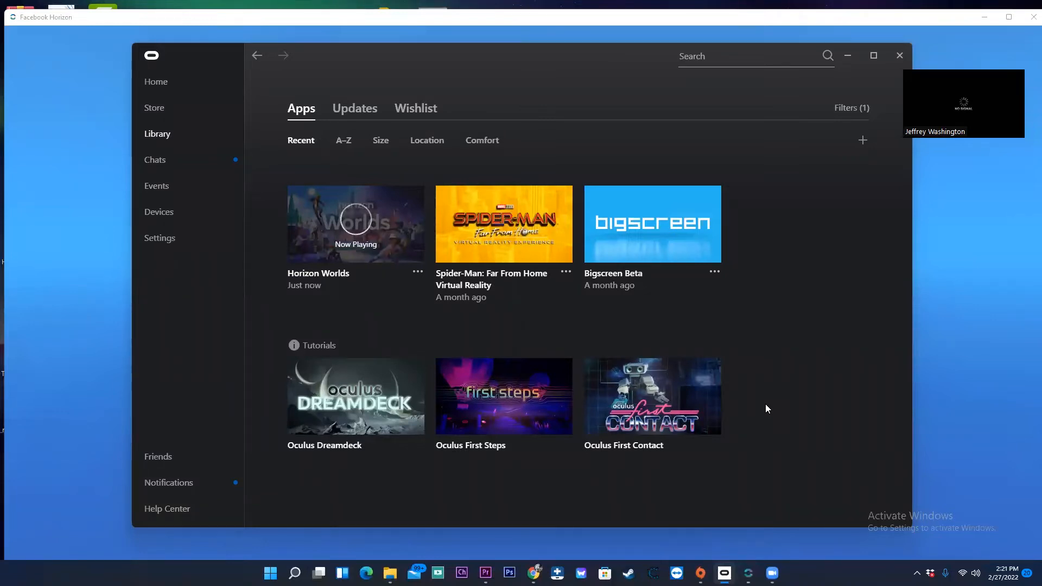
left_click(418, 274)
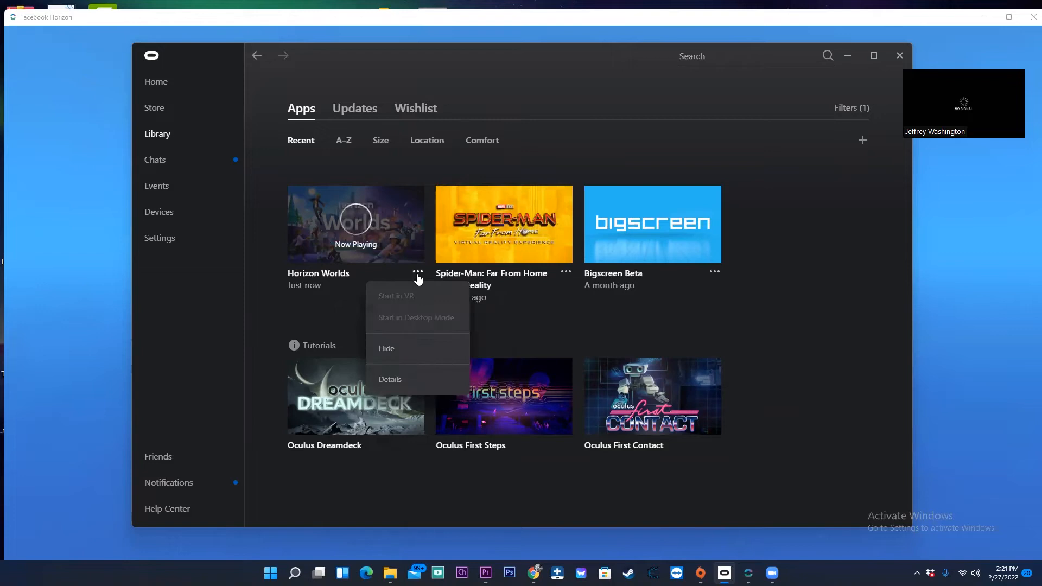
left_click(350, 314)
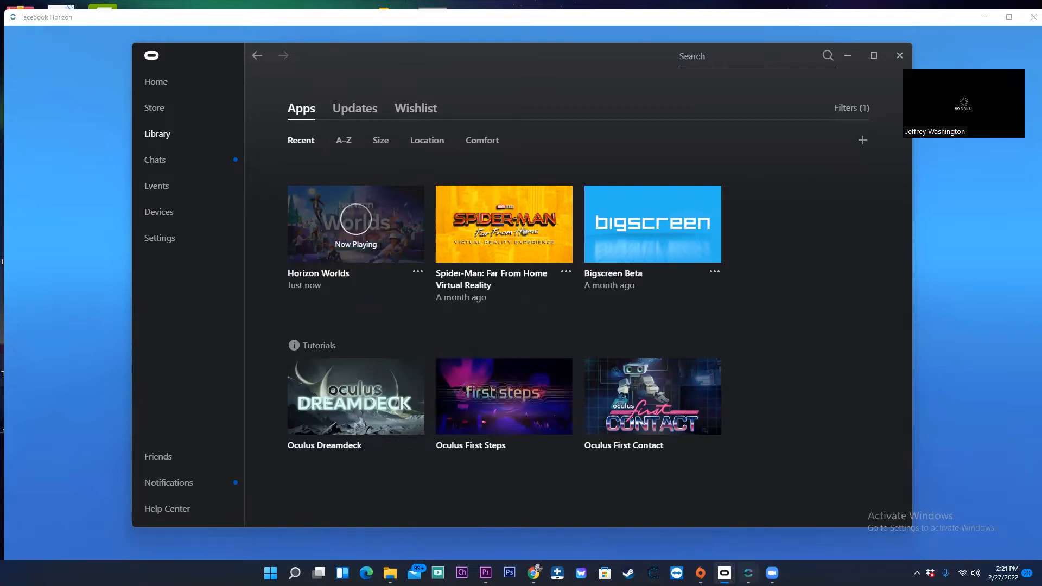
left_click(748, 573)
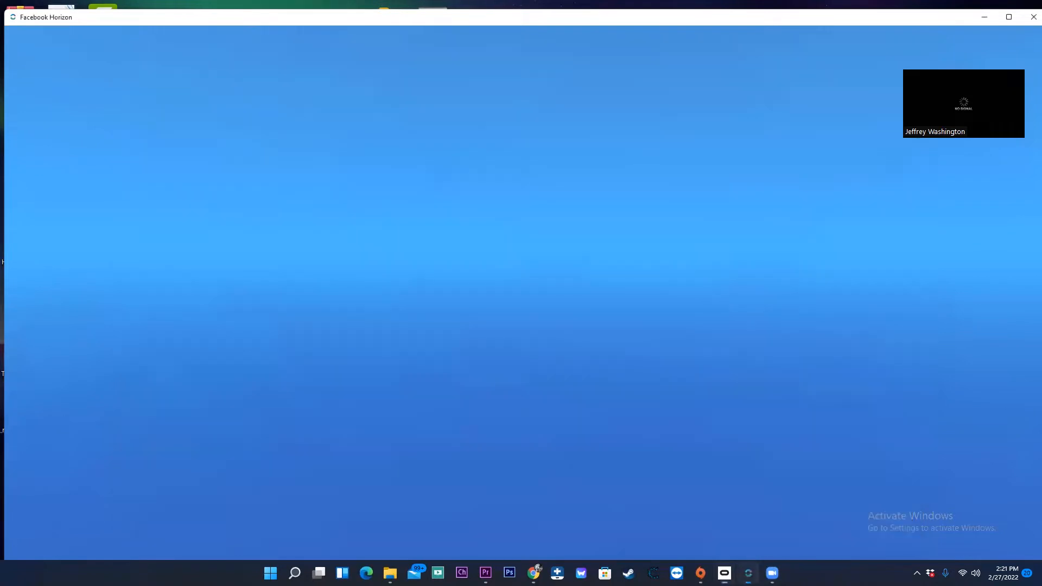
left_click(724, 573)
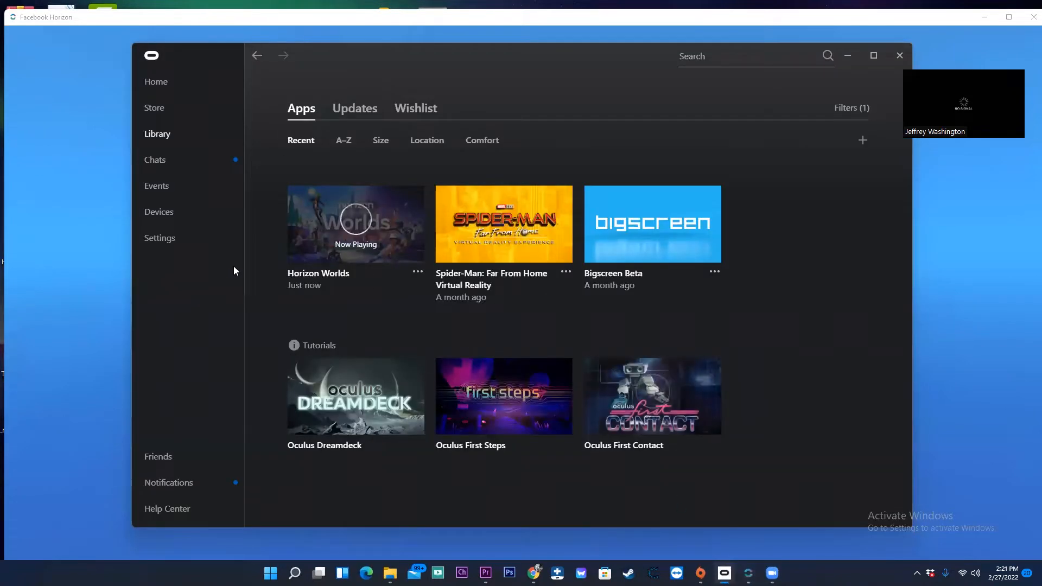
left_click(418, 271)
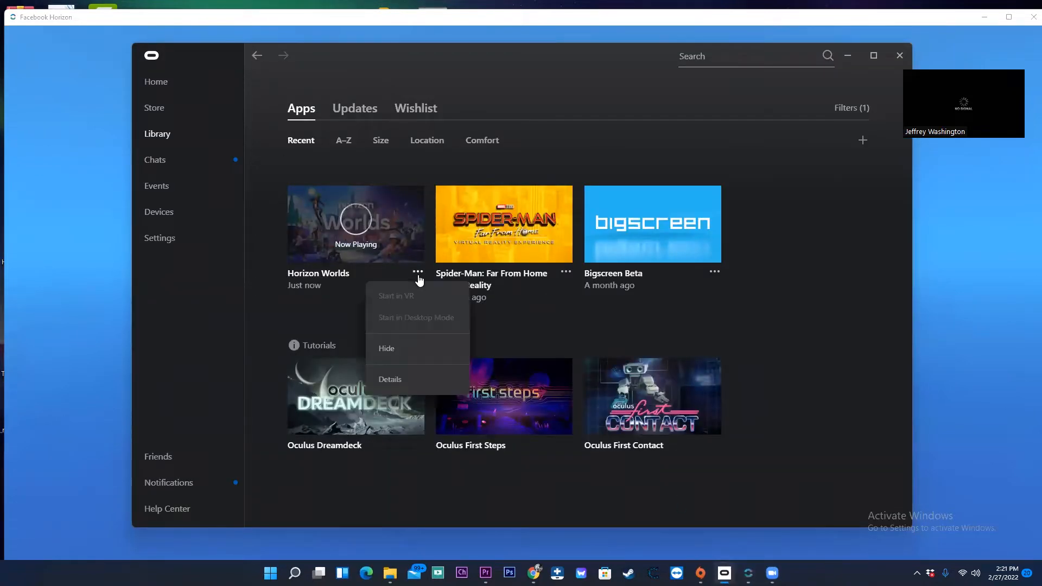
left_click(339, 297)
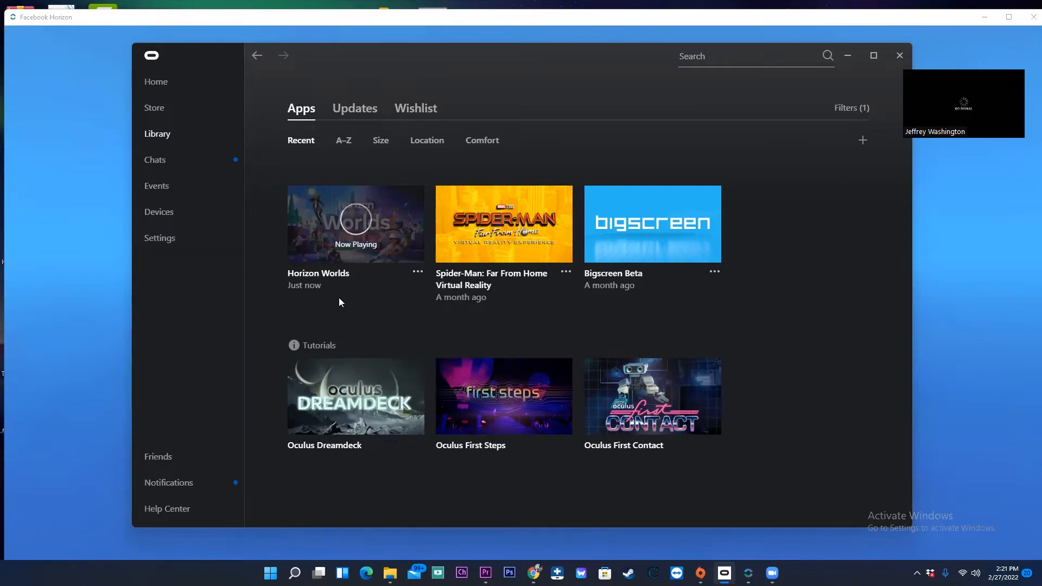
- Check the Quest 2 and Touch entry among the devices and view its settings
left_click(207, 213)
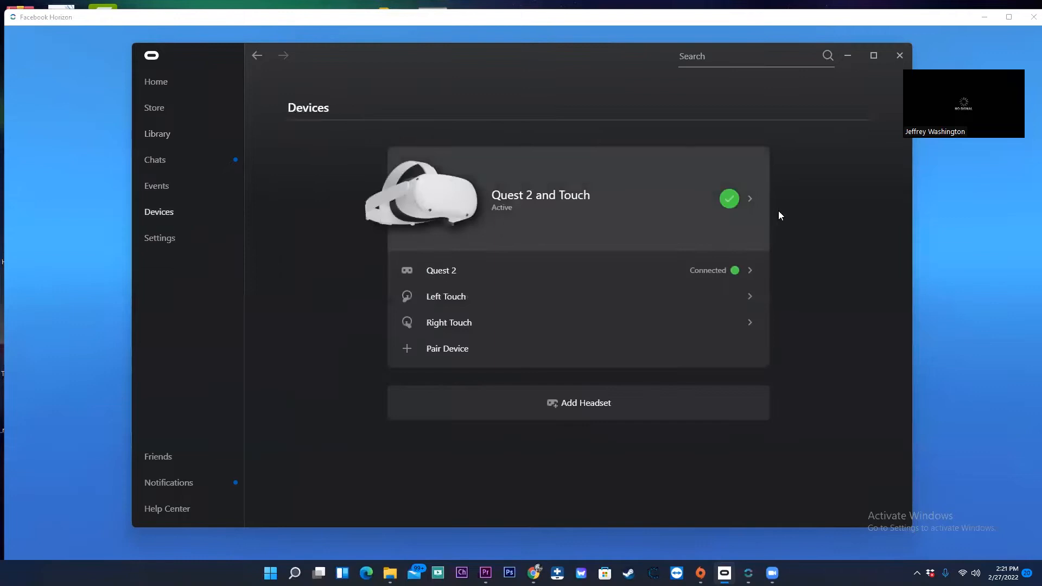
left_click(738, 202)
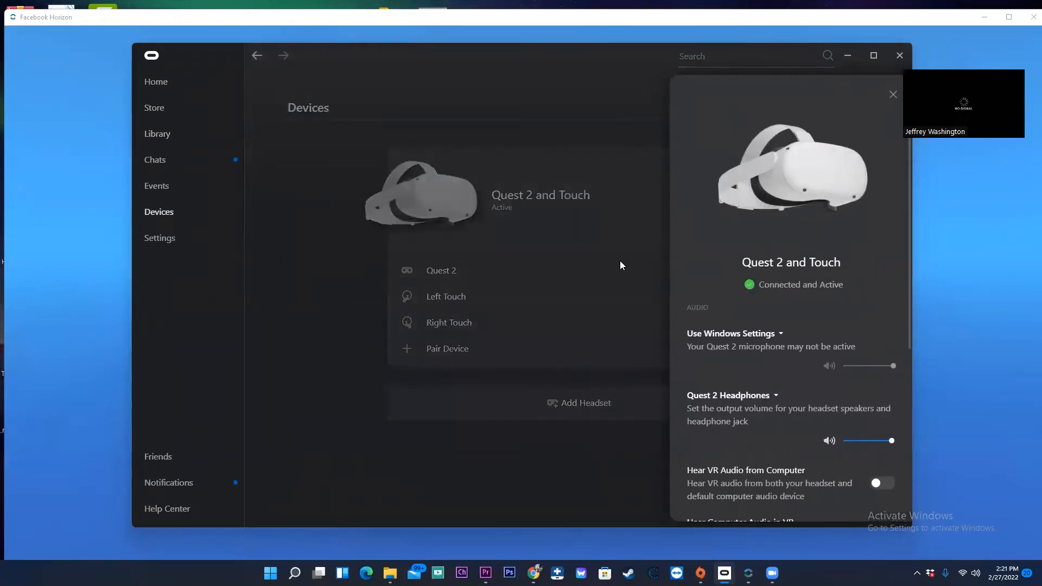
left_click(620, 261)
left_click(729, 198)
left_click(602, 98)
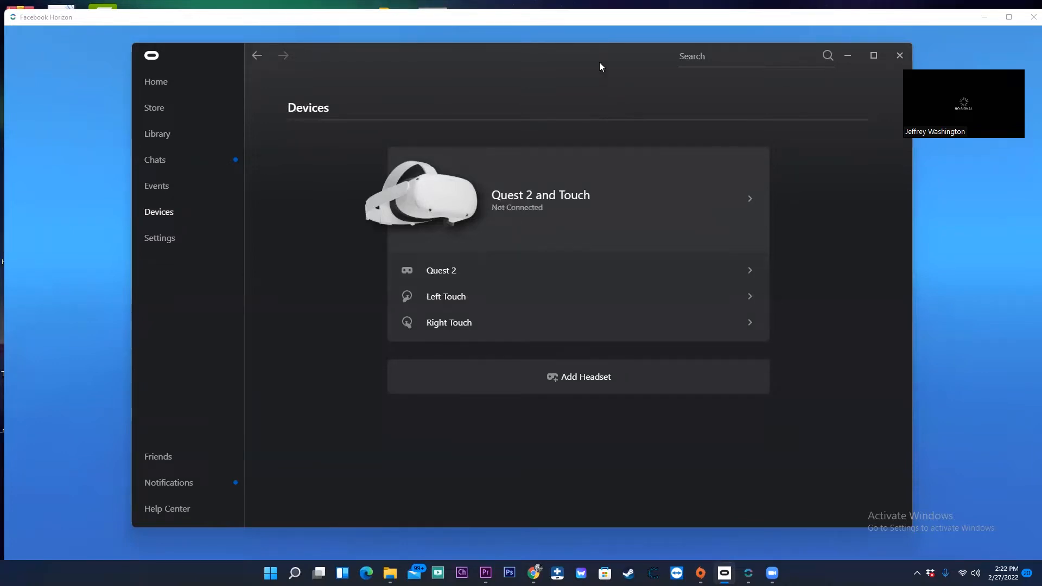
- Force the unresponsive Facebook Horizon window to close
left_click(515, 539)
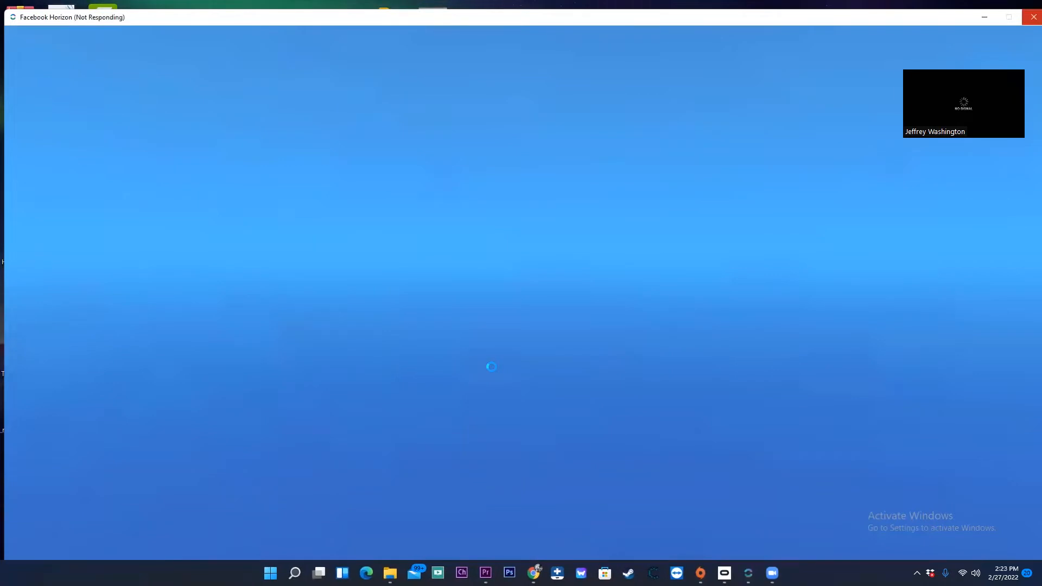
left_click(1027, 20)
left_click(958, 288)
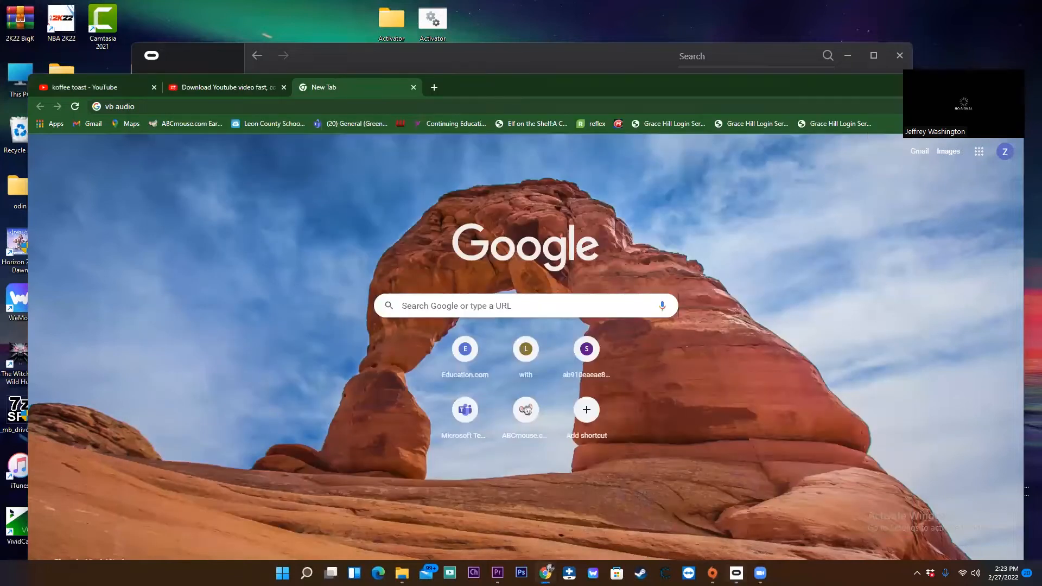
- Switch back to the Oculus app and launch Horizon Worlds from the library
mouse_move(738, 569)
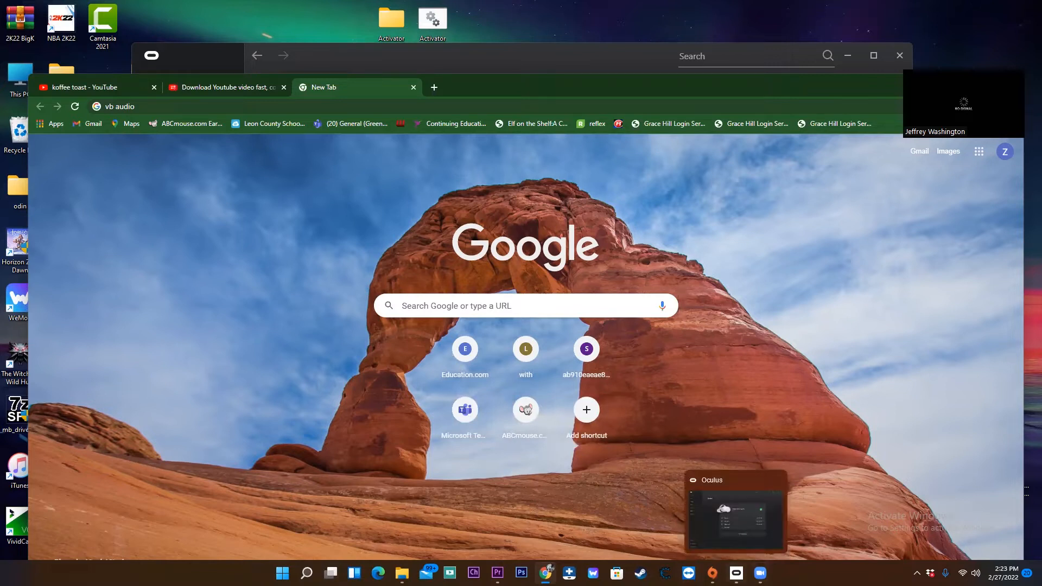
left_click(735, 515)
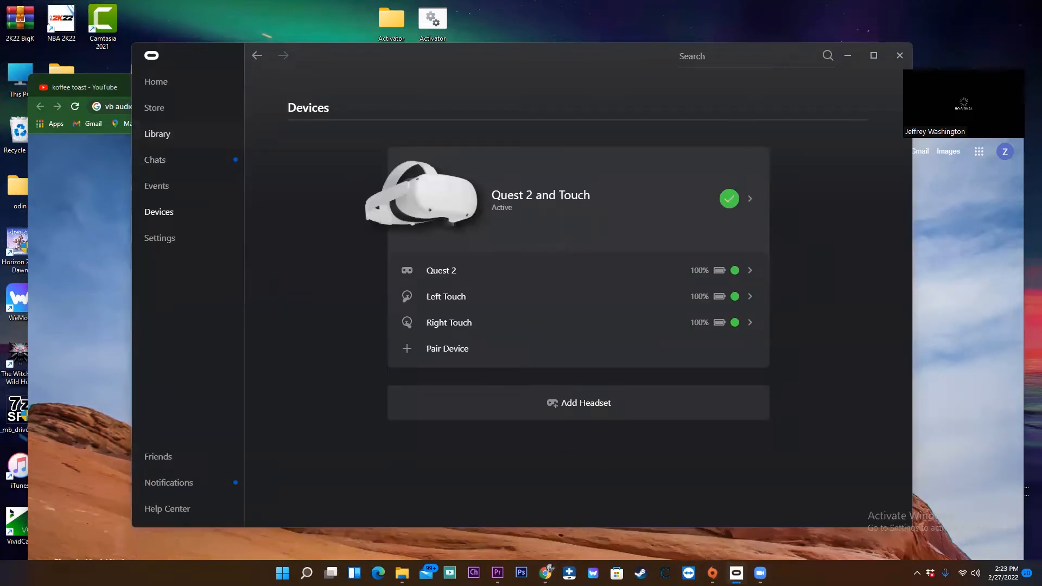
left_click(157, 134)
left_click(356, 220)
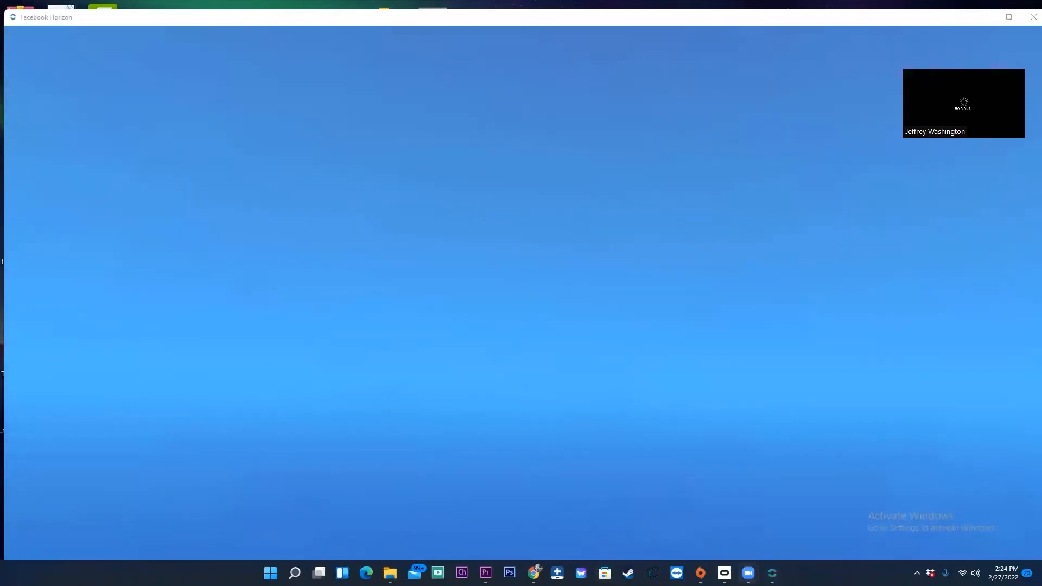
- Switch to the Oculus app and review the Quest 2 and Touch audio settings, including the Use Windows Settings microphone option
mouse_move(724, 573)
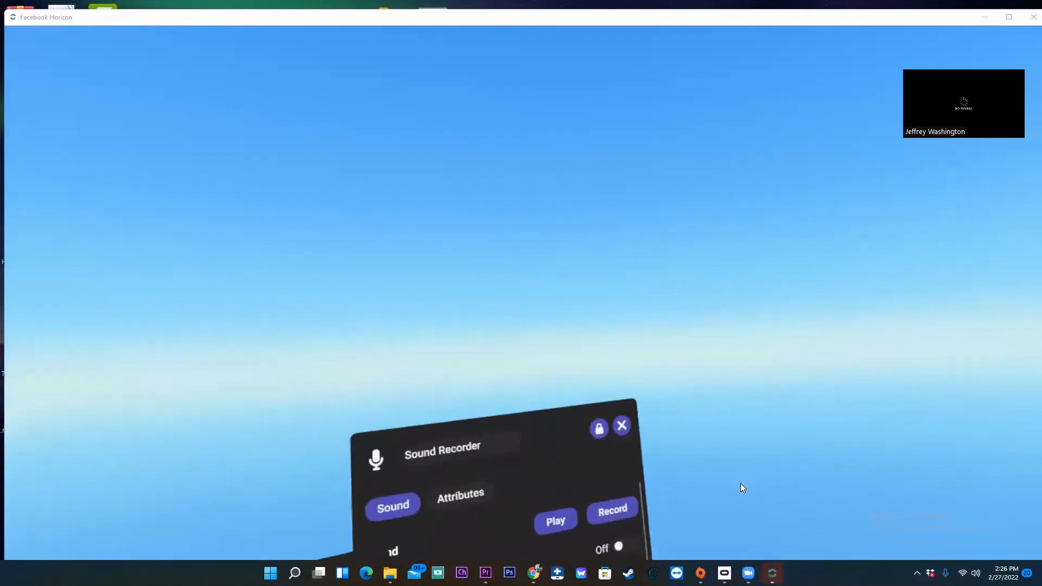
left_click(724, 572)
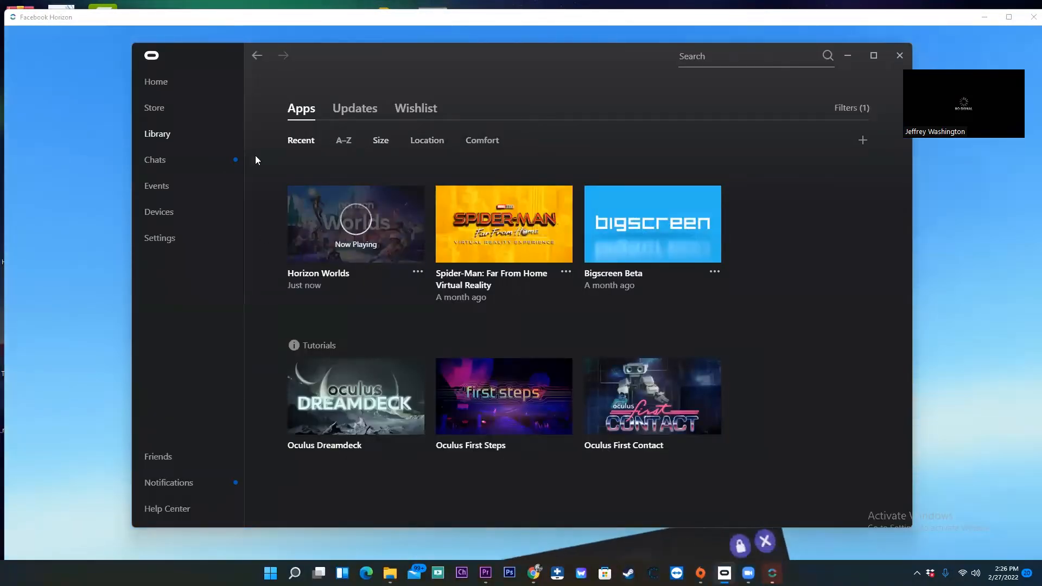
left_click(171, 247)
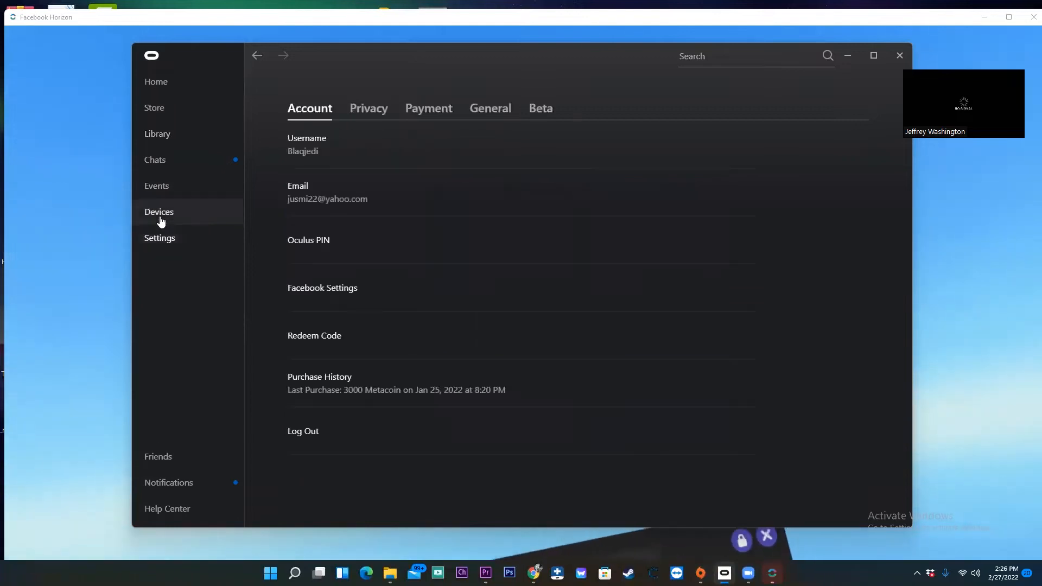
left_click(159, 220)
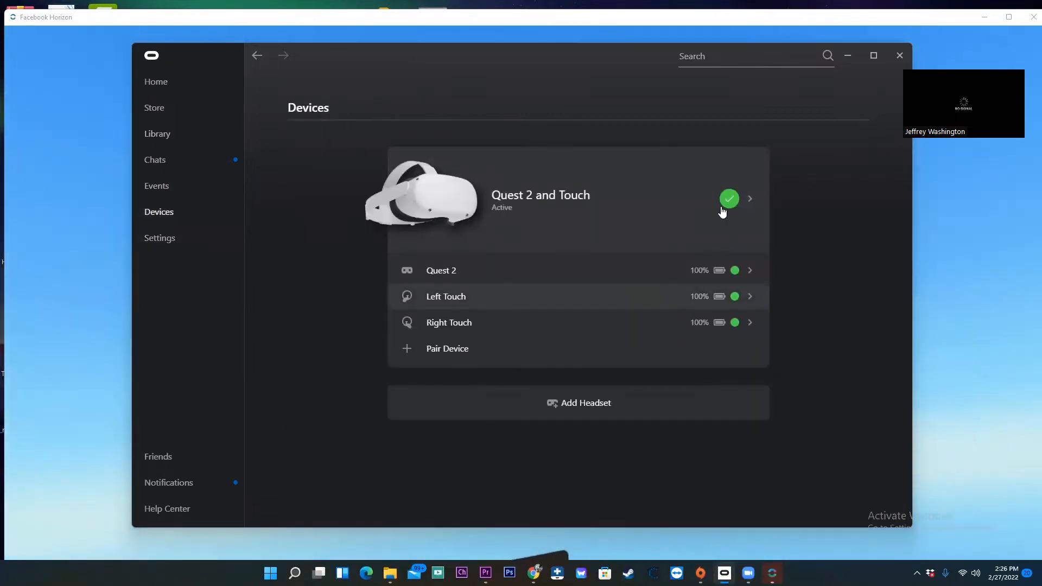
left_click(741, 199)
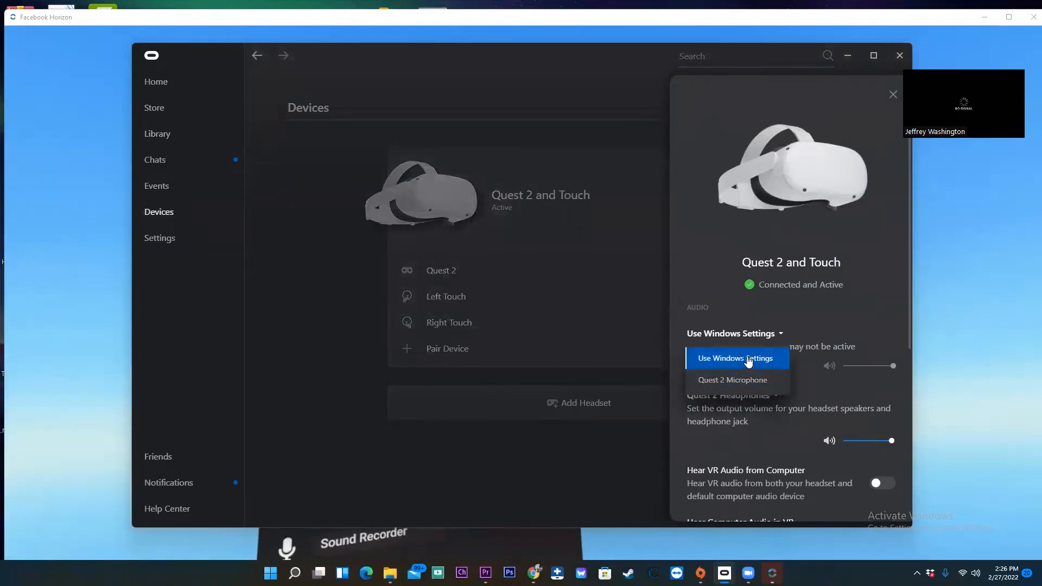
left_click(813, 317)
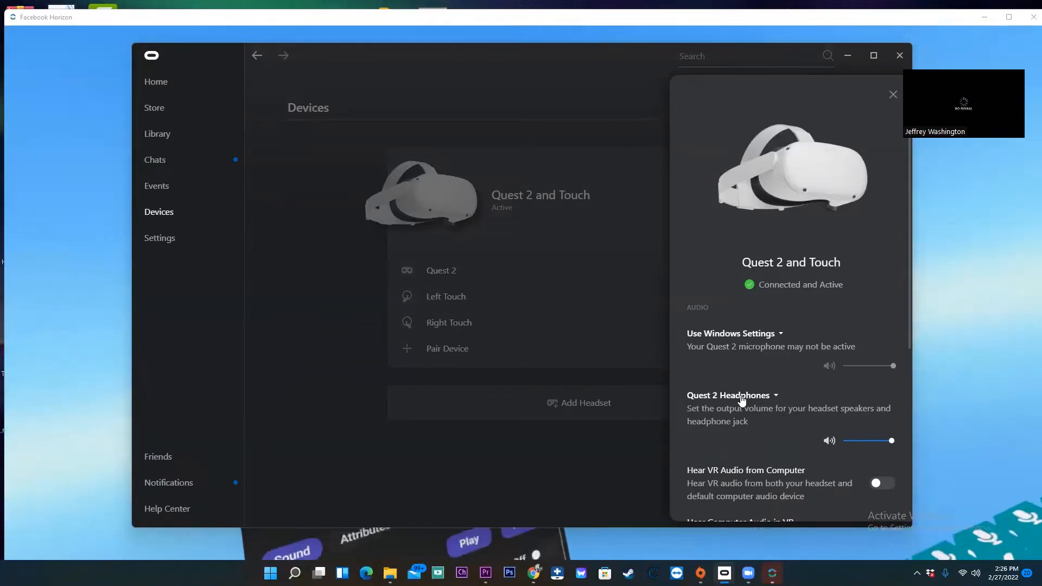
scroll(748, 402, "down", 3)
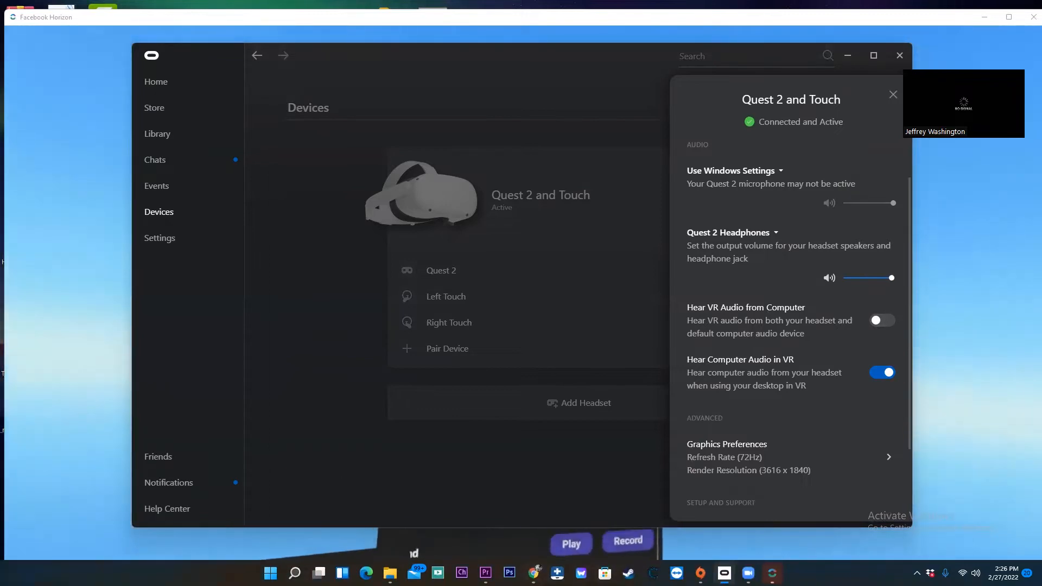
- Switch to Chrome, search for "vb audio vurtual cables" and download VBCABLE_Driver_Pack43.zip from the VB-Audio site
key("alt+Tab")
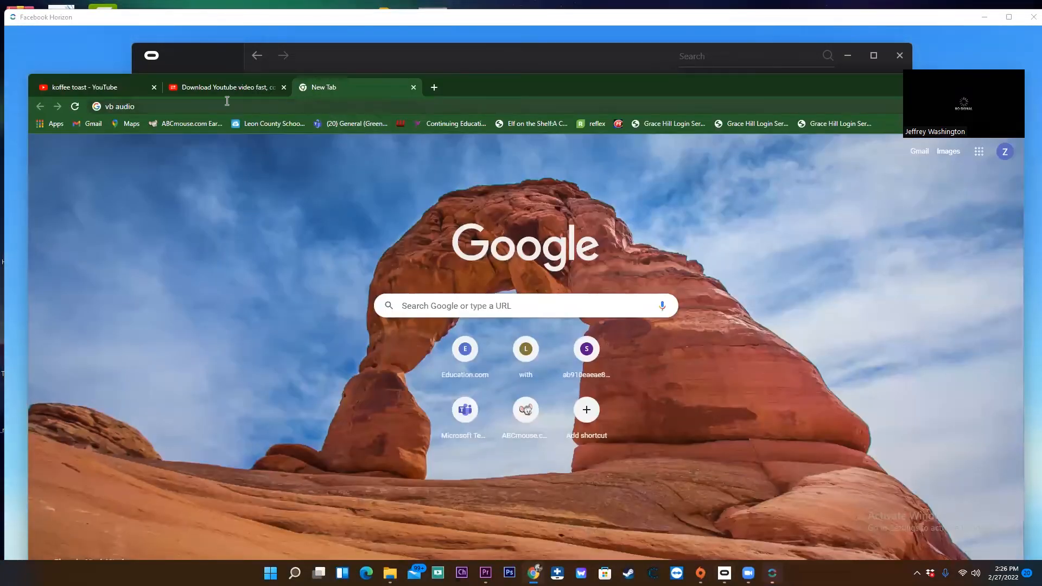
left_click(173, 106)
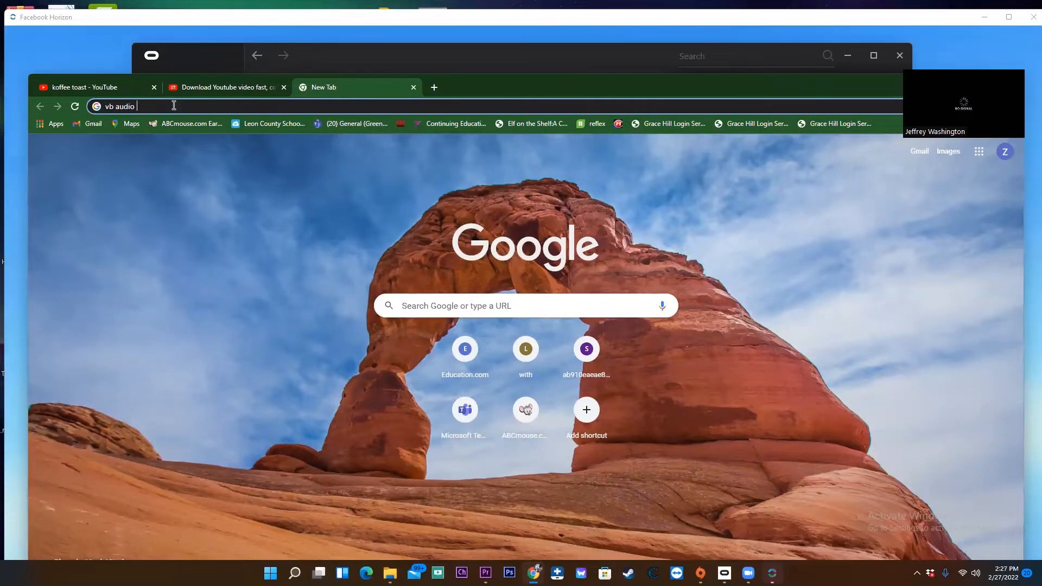
type("vurtual ca")
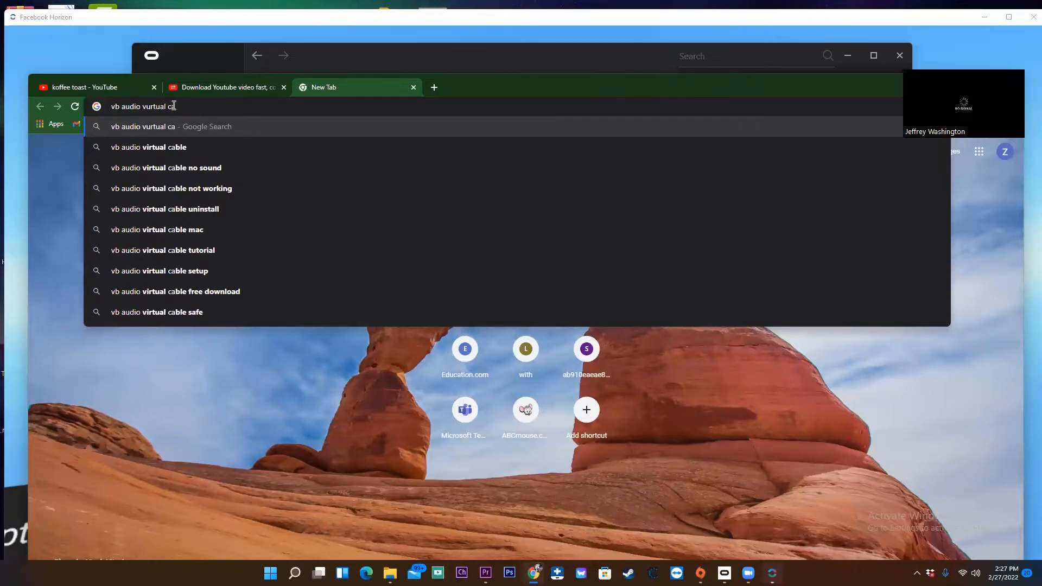
type("bles")
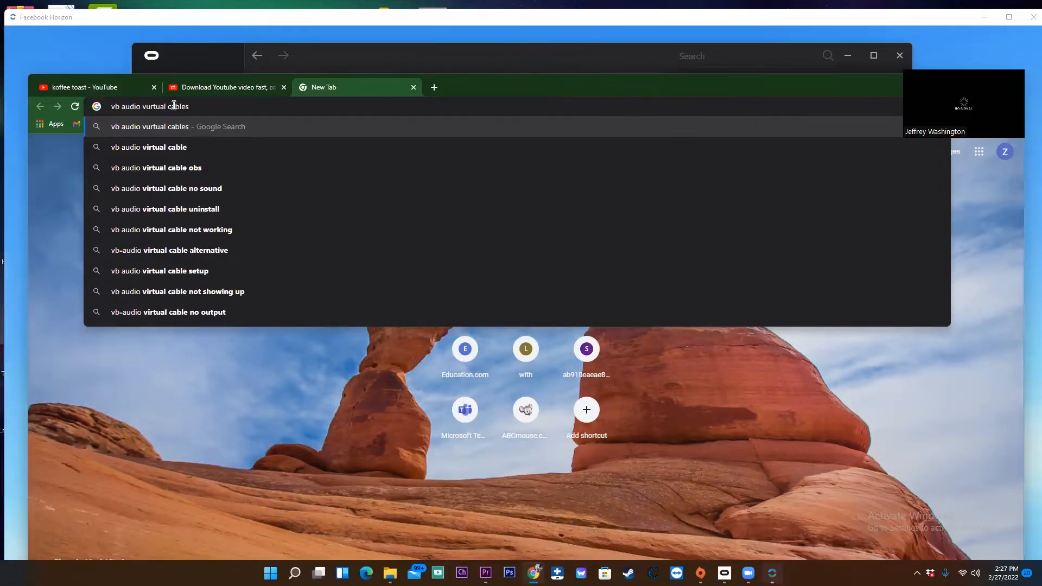
key("Return")
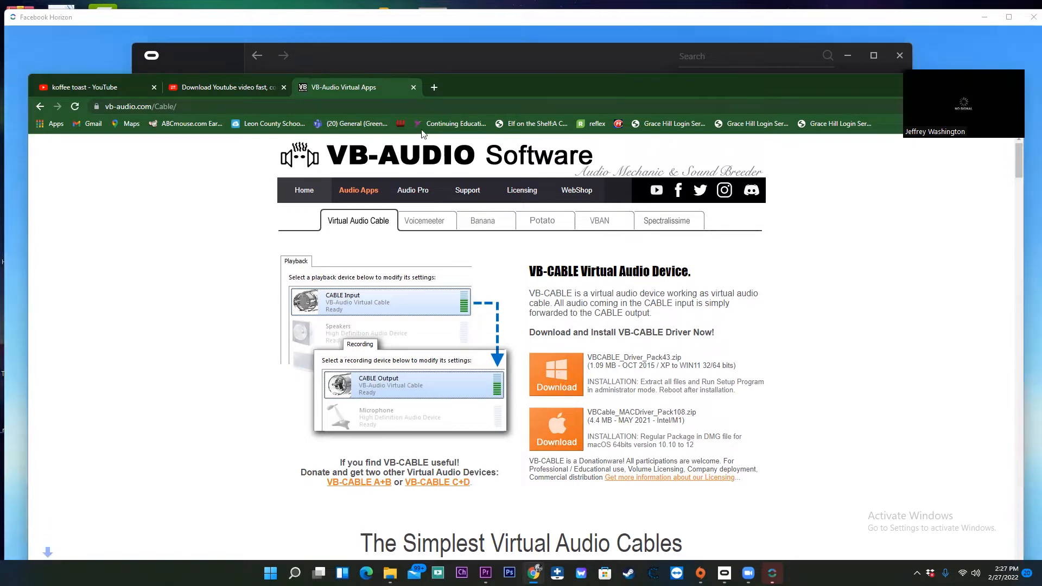
double_click(596, 79)
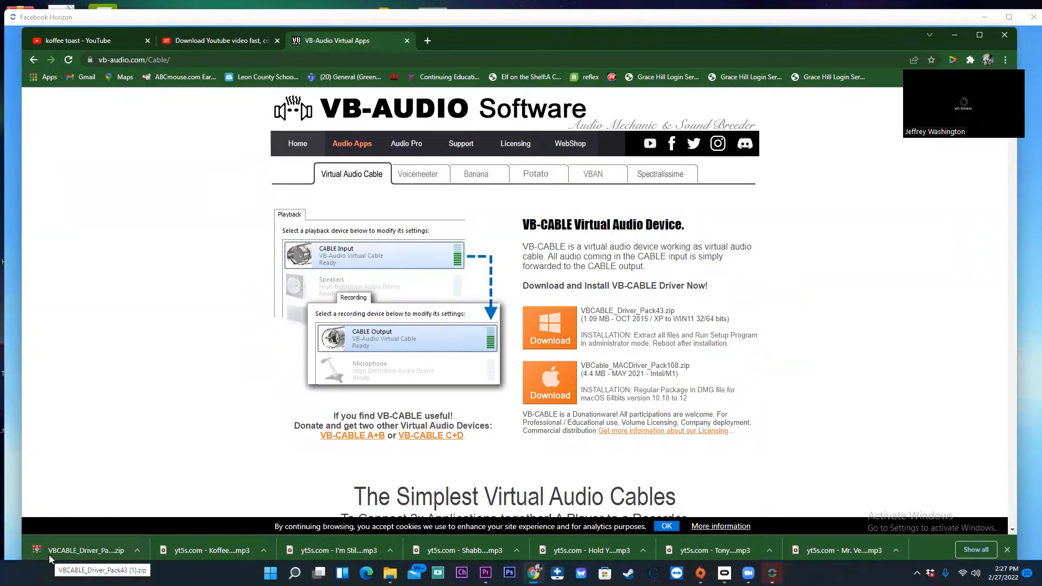
- Search for "winrar download" in a new browser tab and open the download page on win-rar.com
left_click(427, 41)
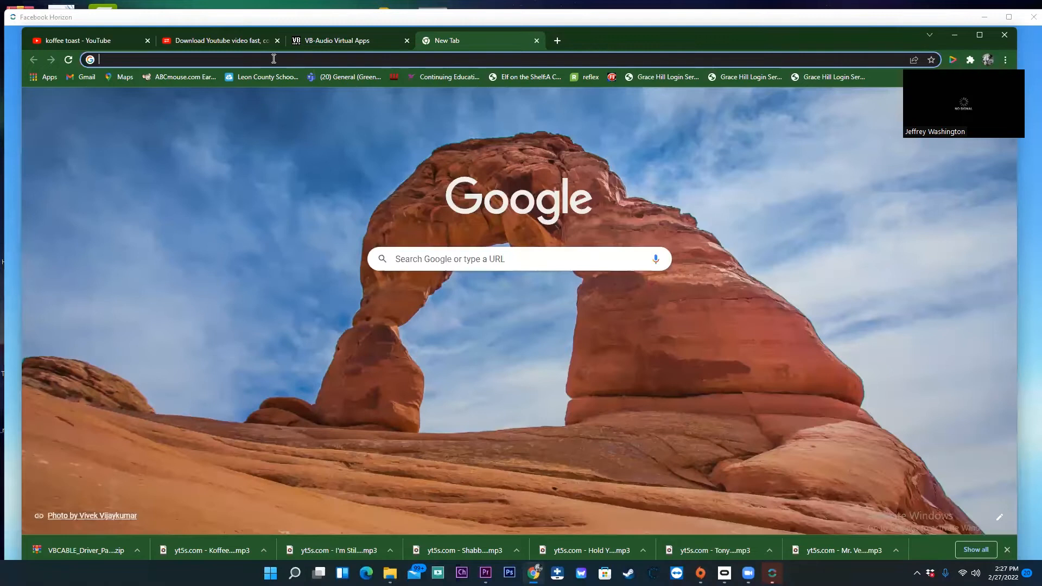
type("win")
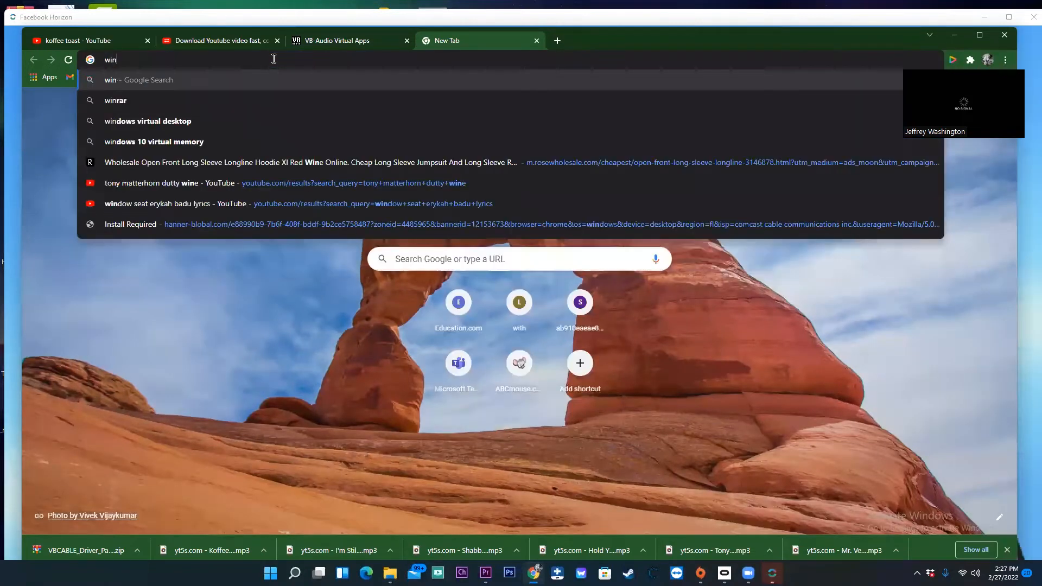
type("rar")
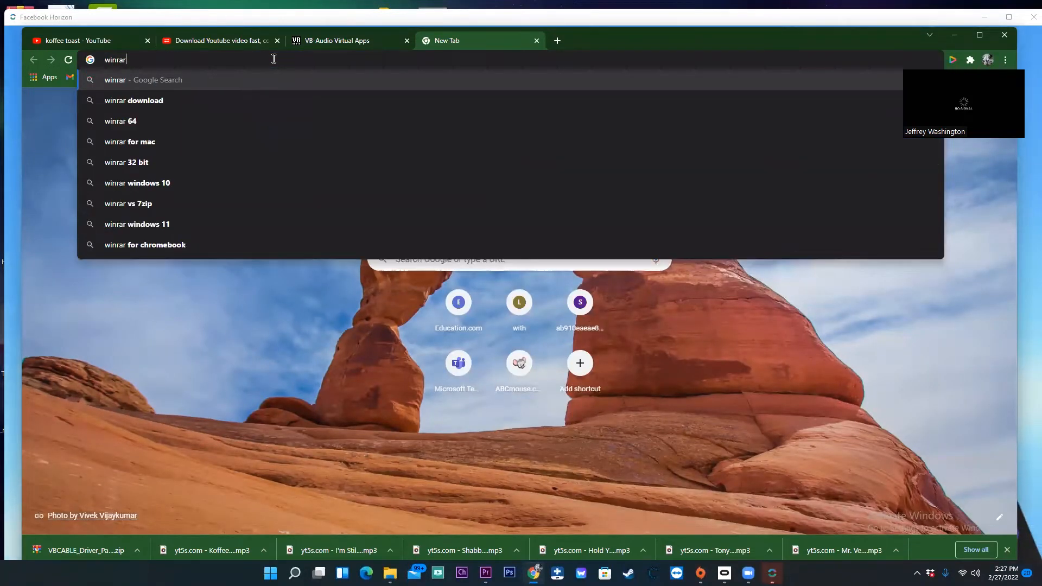
left_click(166, 99)
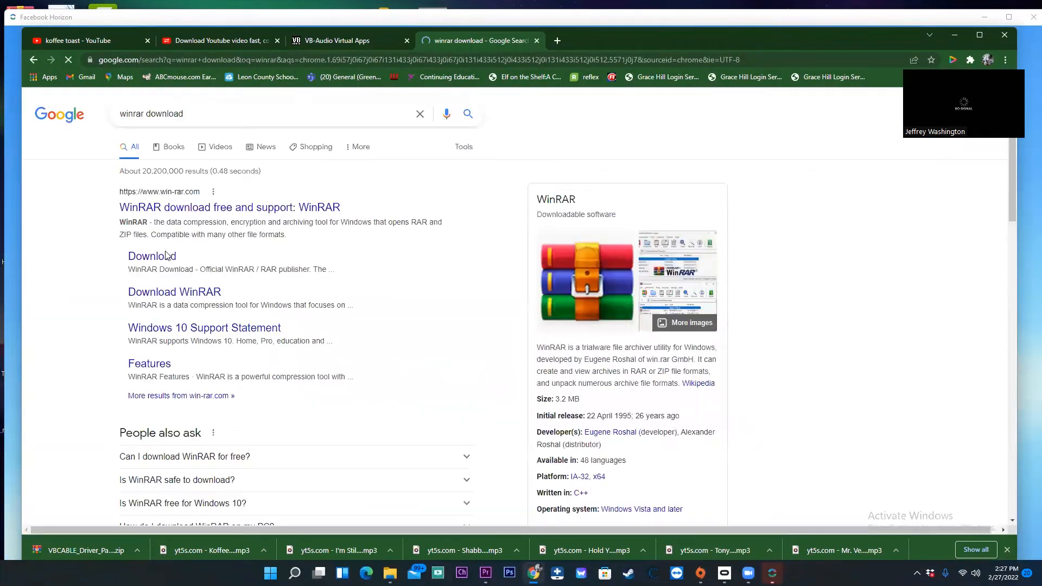
left_click(166, 256)
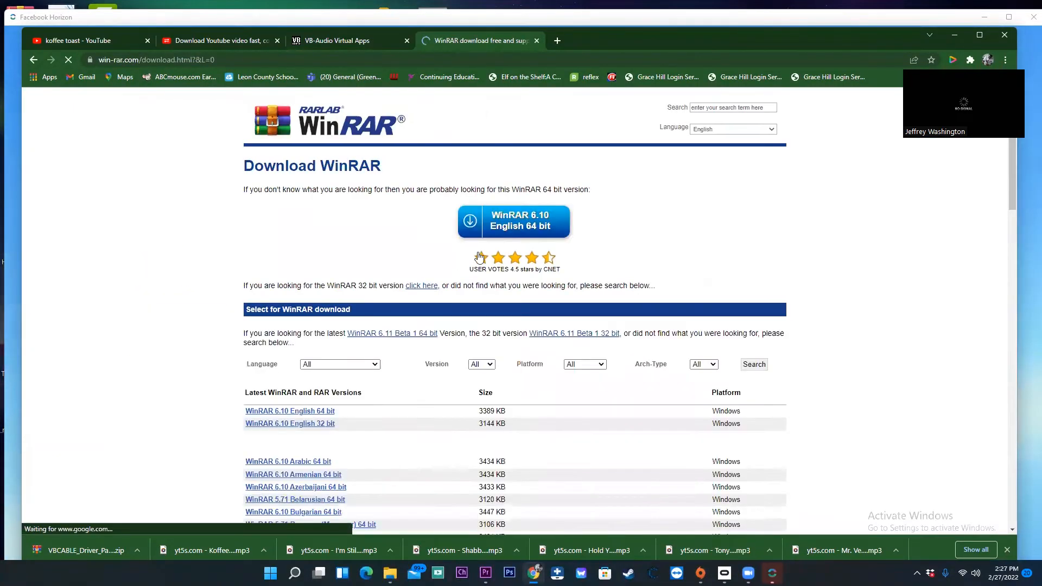
scroll(380, 303, "down", 1)
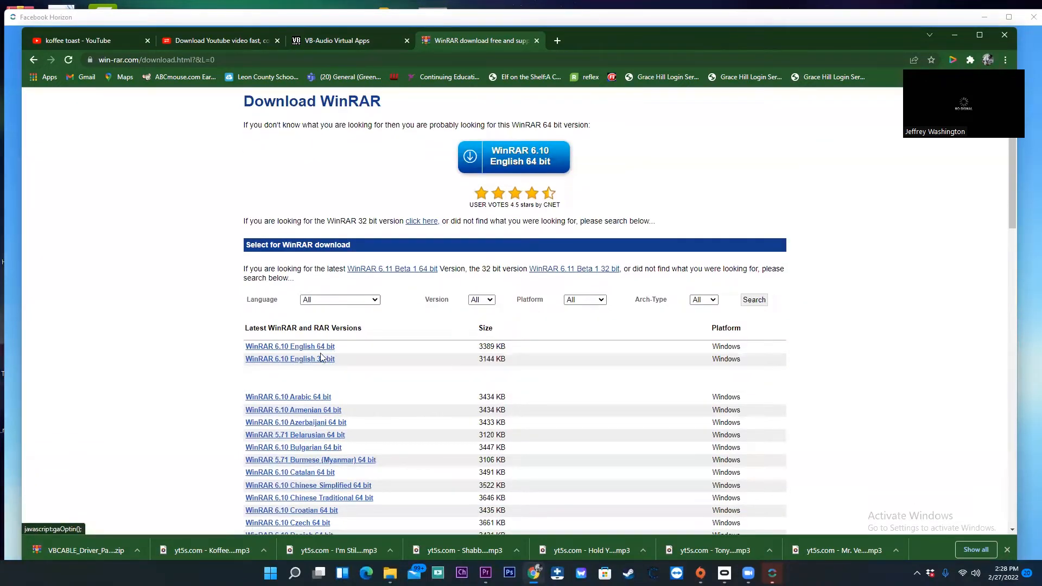
- Revisit the VB-CABLE download page, switch to the Facebook Horizon window and maximize it
left_click(345, 42)
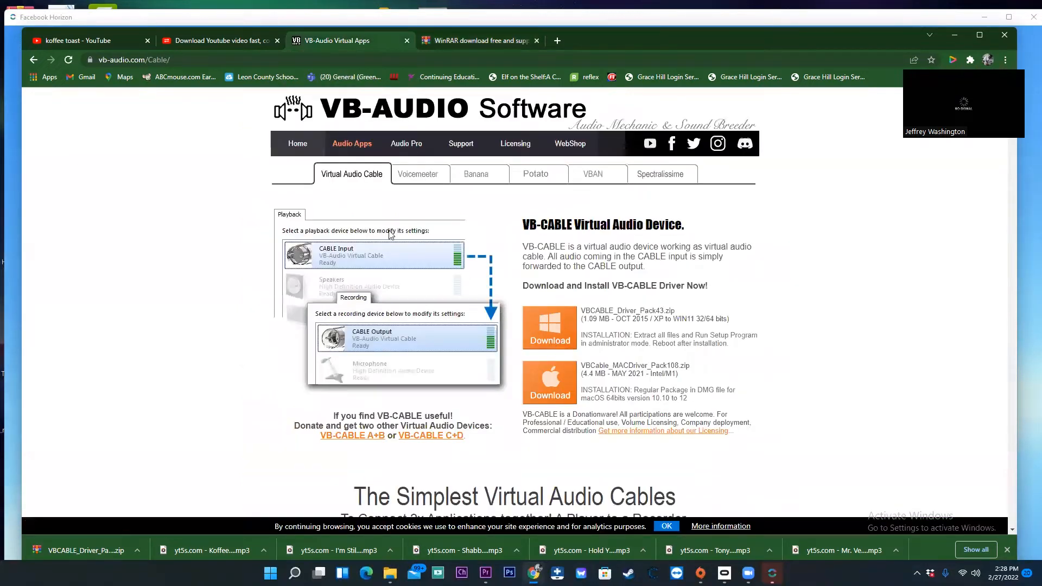
double_click(418, 19)
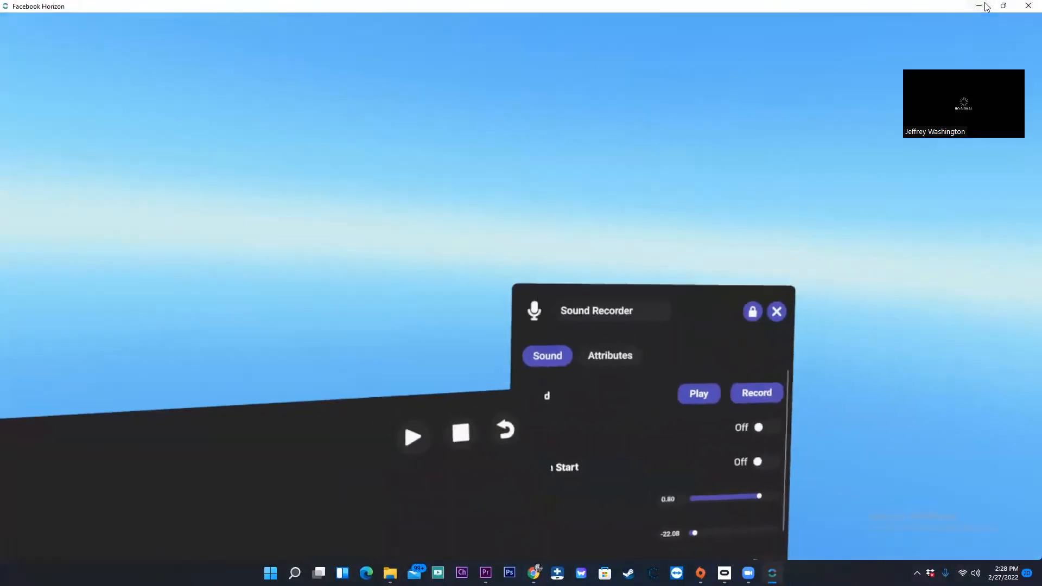
left_click(993, 5)
left_click(1009, 16)
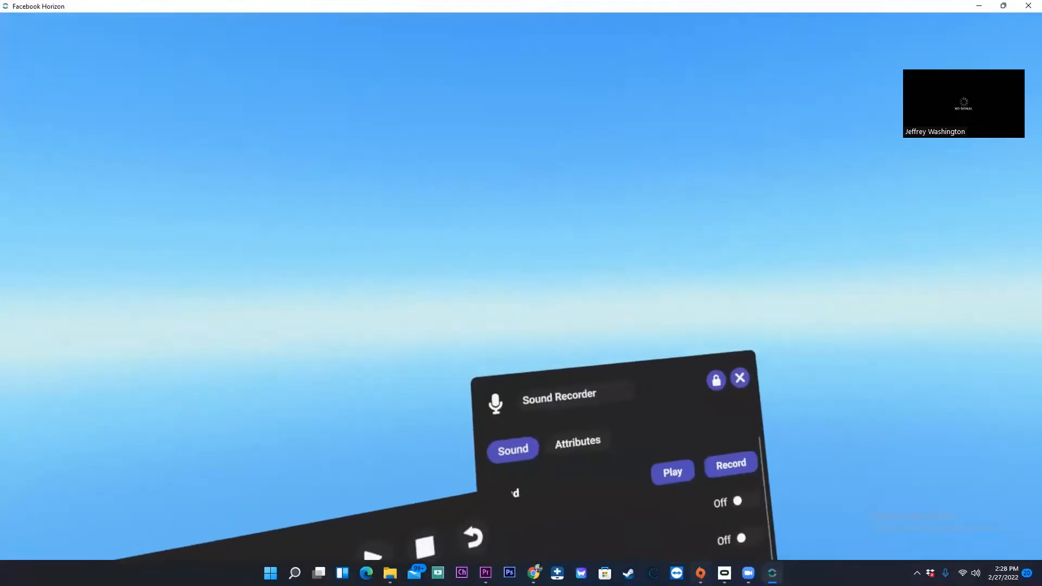
mouse_move(724, 573)
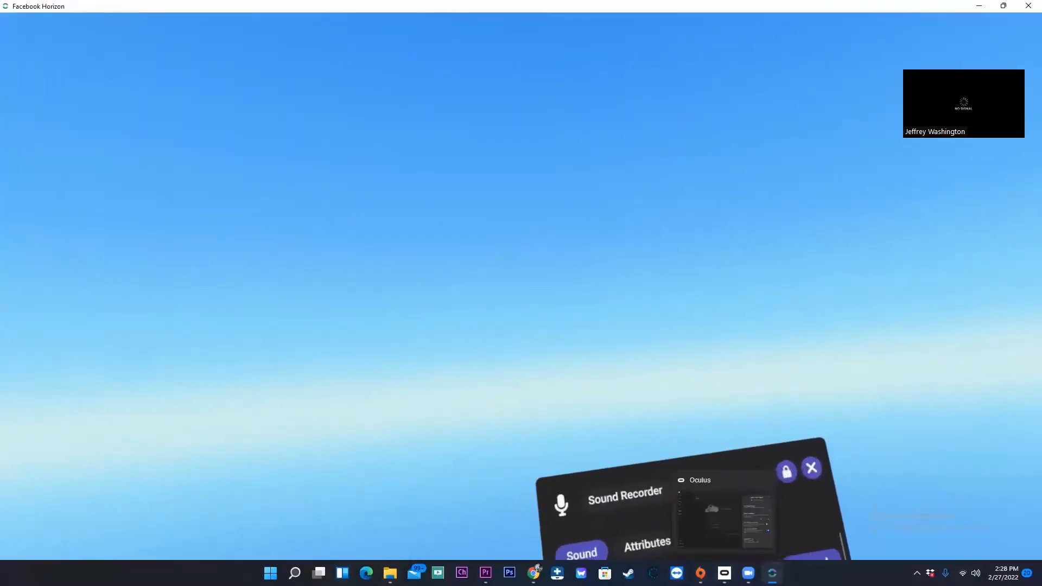
- Search Windows for Control Panel and open the Sound settings under Hardware and Sound
left_click(300, 567)
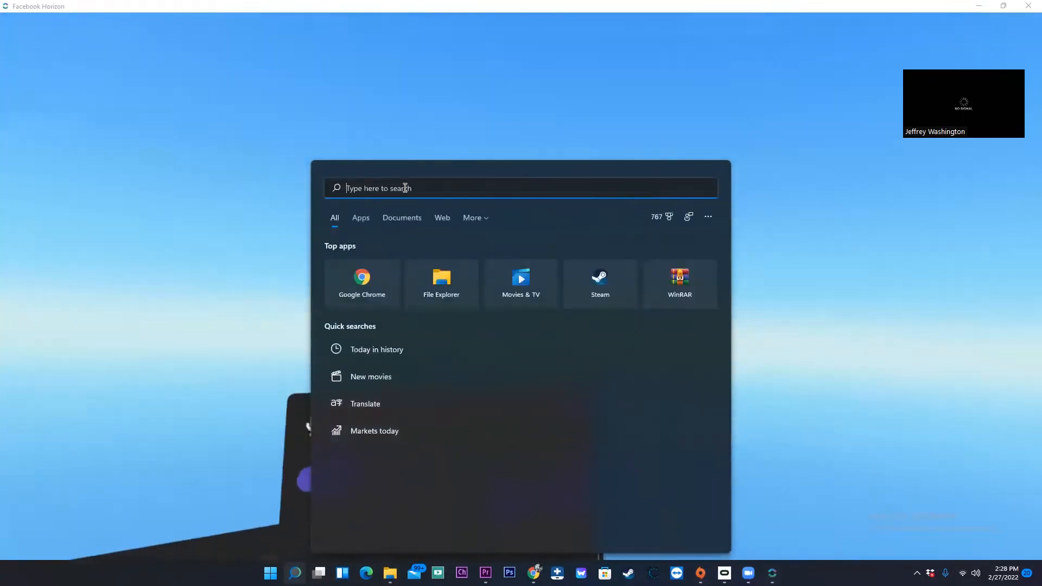
type("con")
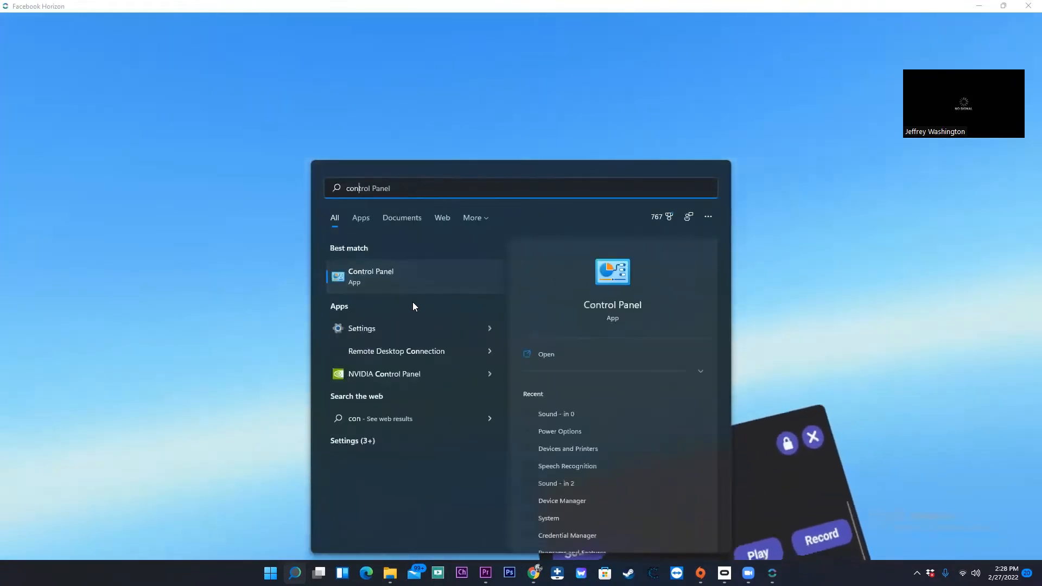
left_click(390, 278)
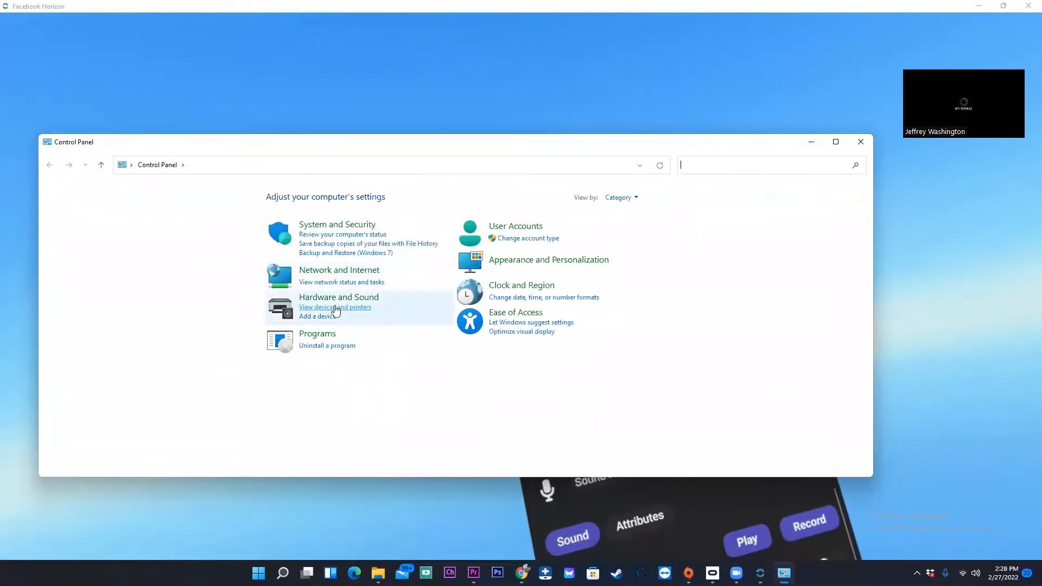
left_click(347, 302)
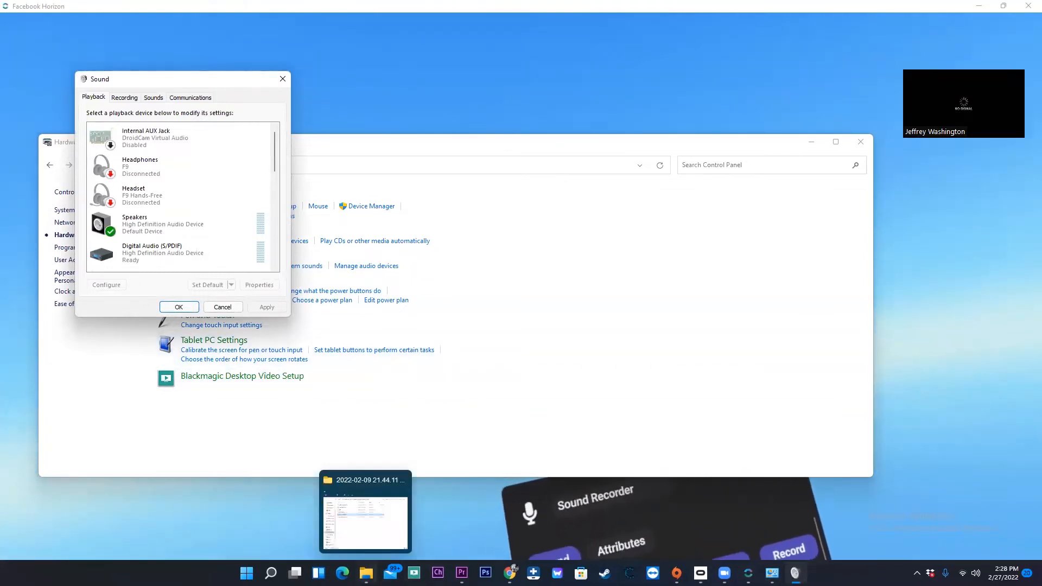
- Switch to File Explorer and open the VB-Audio install folder at C:\Program Files\VB\CABLE
left_click(367, 572)
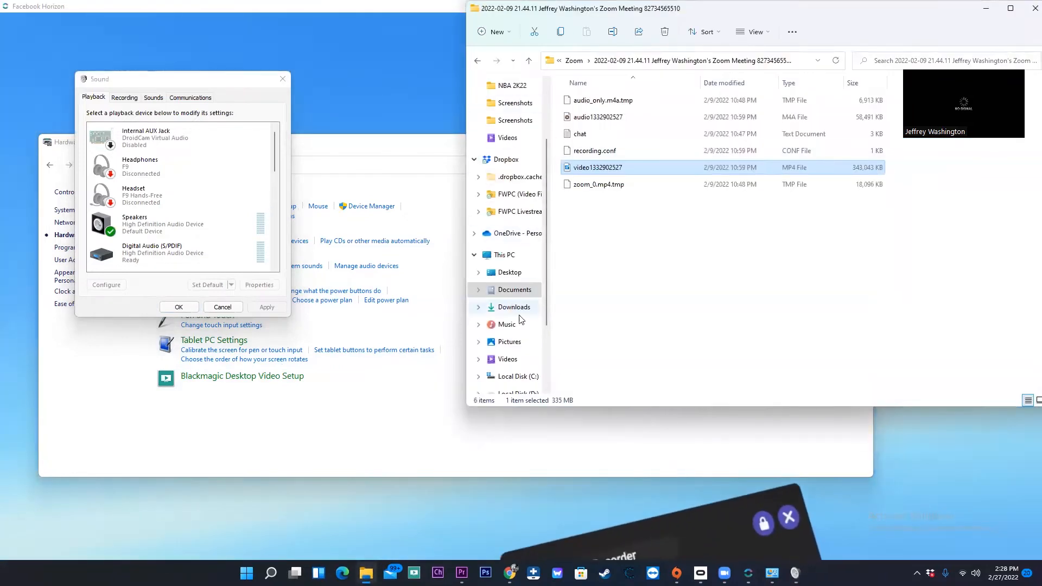
scroll(528, 363, "down", 1)
left_click(522, 342)
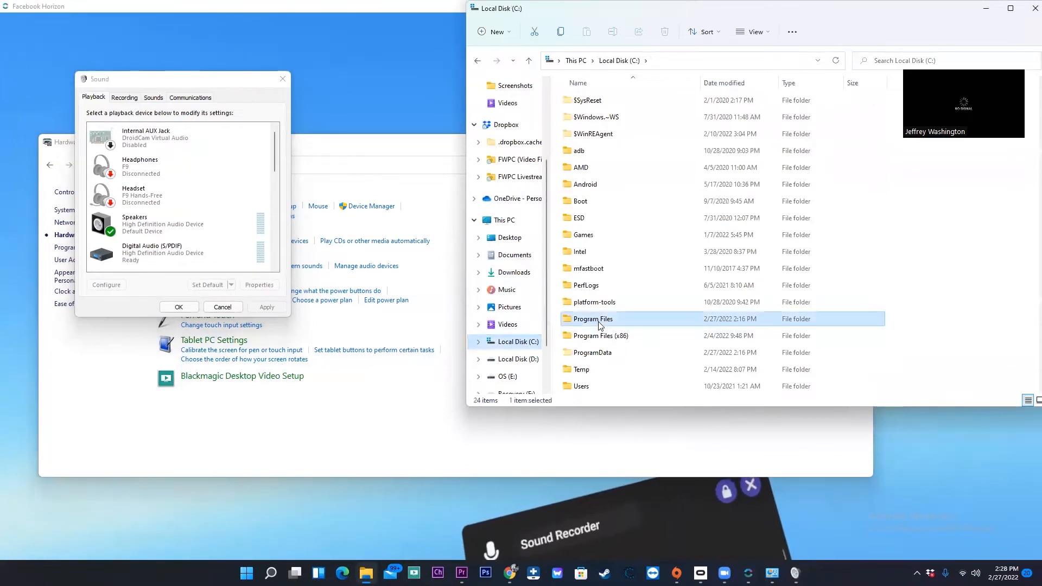
double_click(594, 319)
scroll(624, 287, "down", 5)
scroll(632, 301, "down", 6)
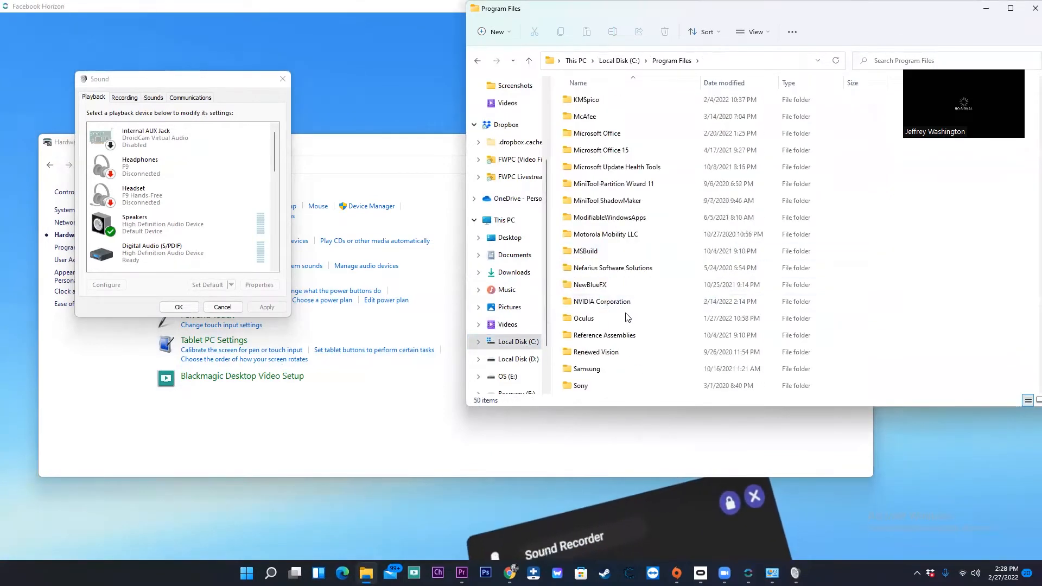
double_click(581, 220)
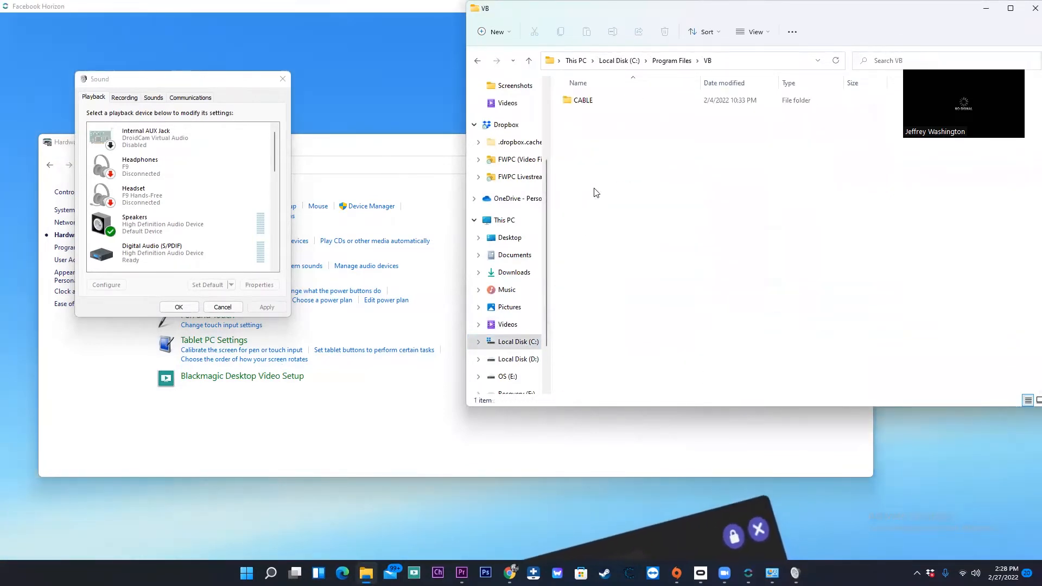
double_click(583, 101)
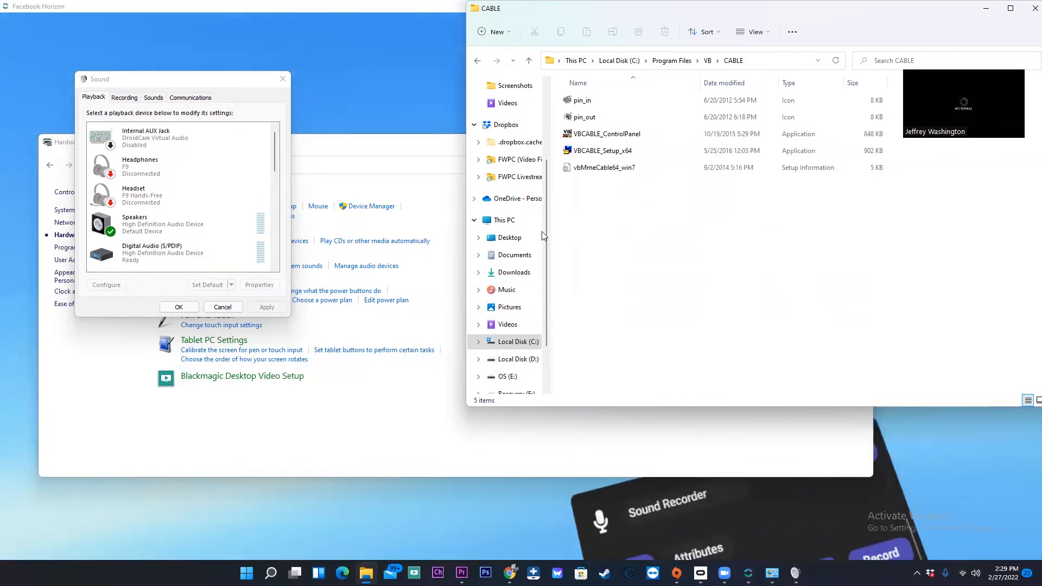
- Look through the playback devices down to the VB-Audio CABLE Input, and through the recording devices down to the High Definition Audio microphones
scroll(206, 202, "down", 1)
scroll(207, 201, "down", 3)
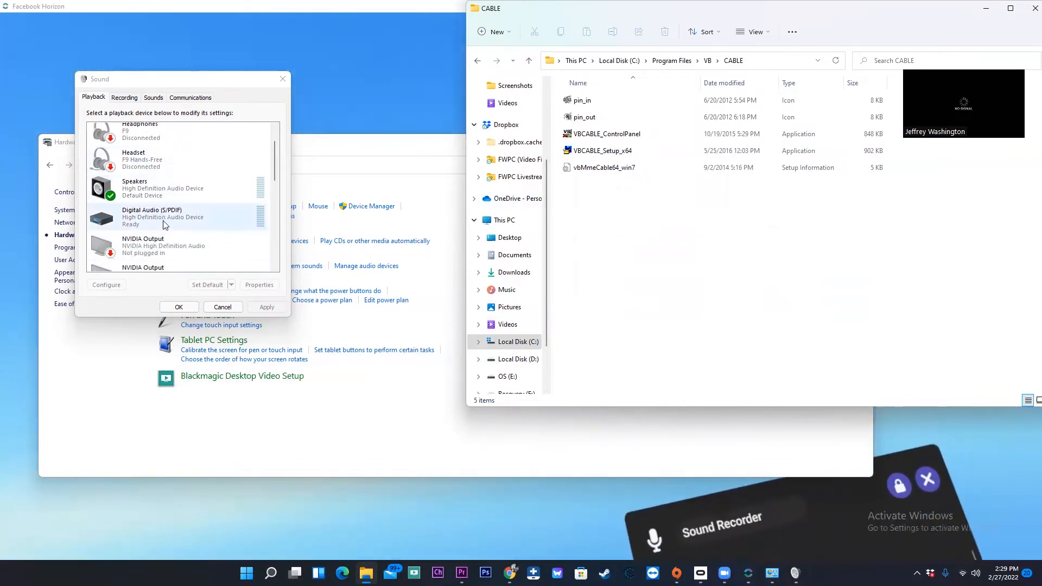
left_click_drag(274, 182, 275, 259)
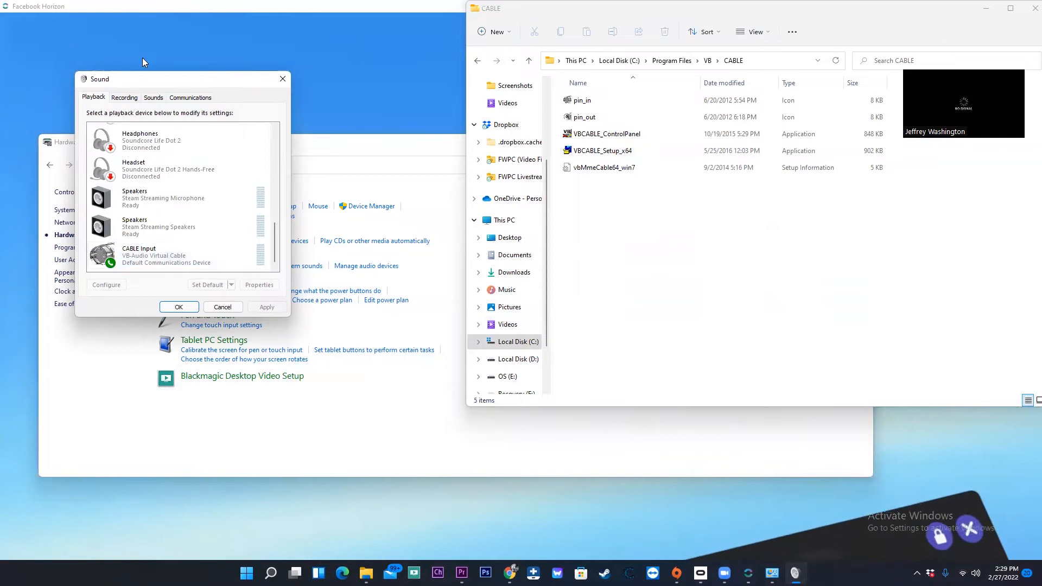
left_click(124, 98)
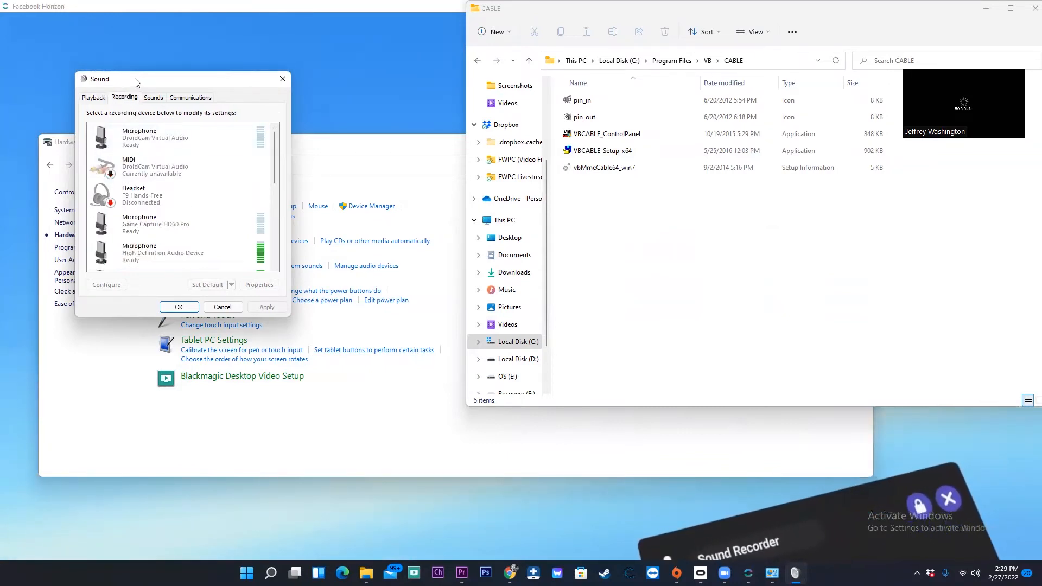
left_click_drag(135, 82, 223, 99)
left_click(189, 114)
left_click(208, 116)
scroll(362, 175, "down", 3)
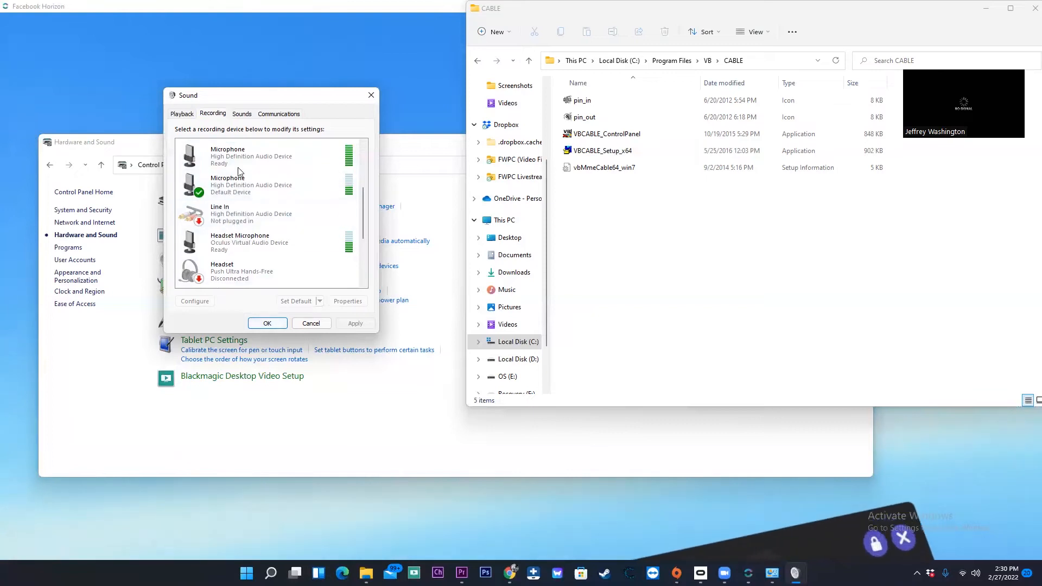
- Review the Listen settings of the default High Definition Audio microphone and close its properties without changes
right_click(229, 187)
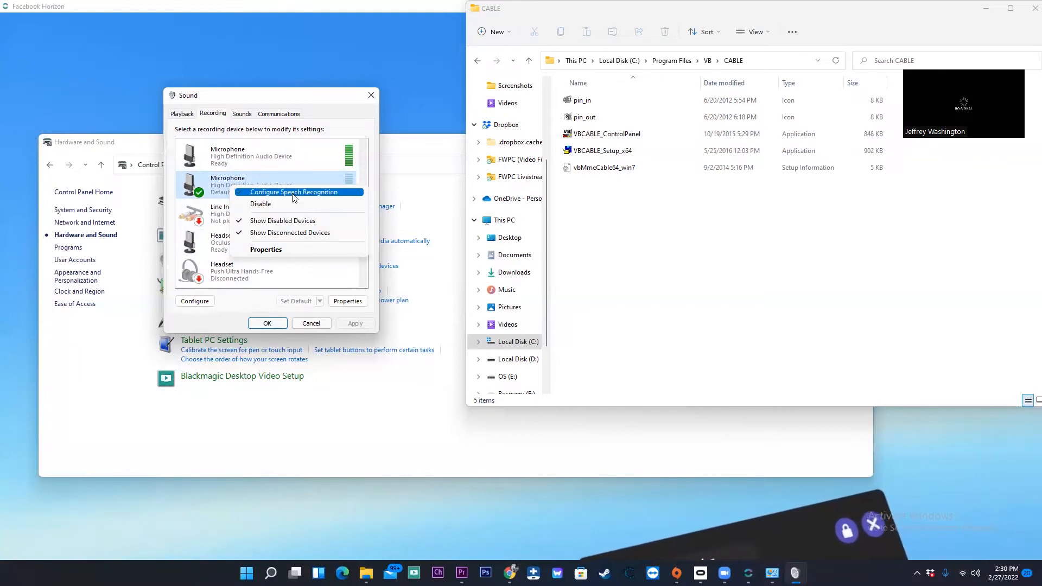
left_click(284, 250)
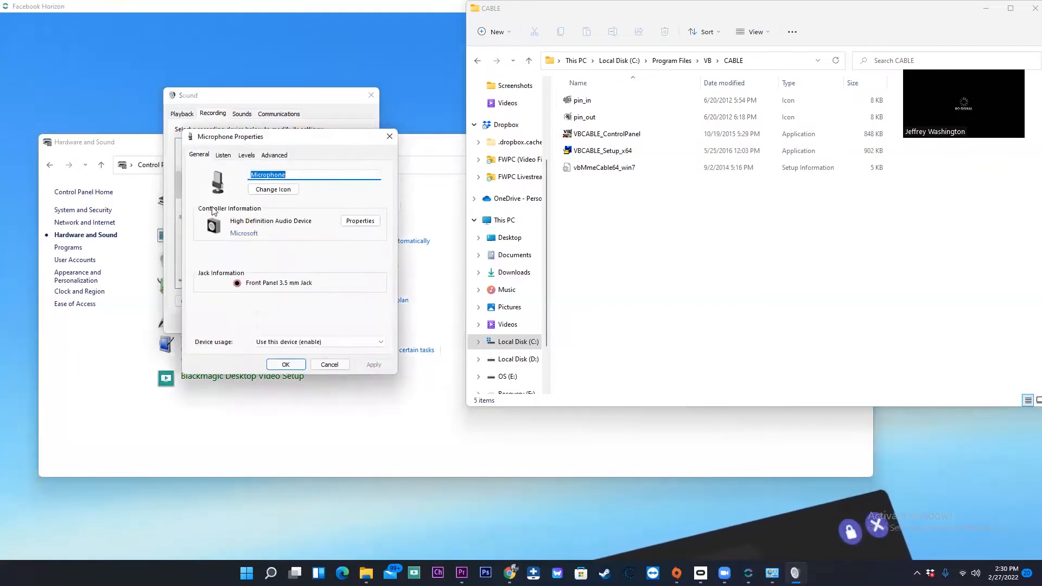
left_click(222, 156)
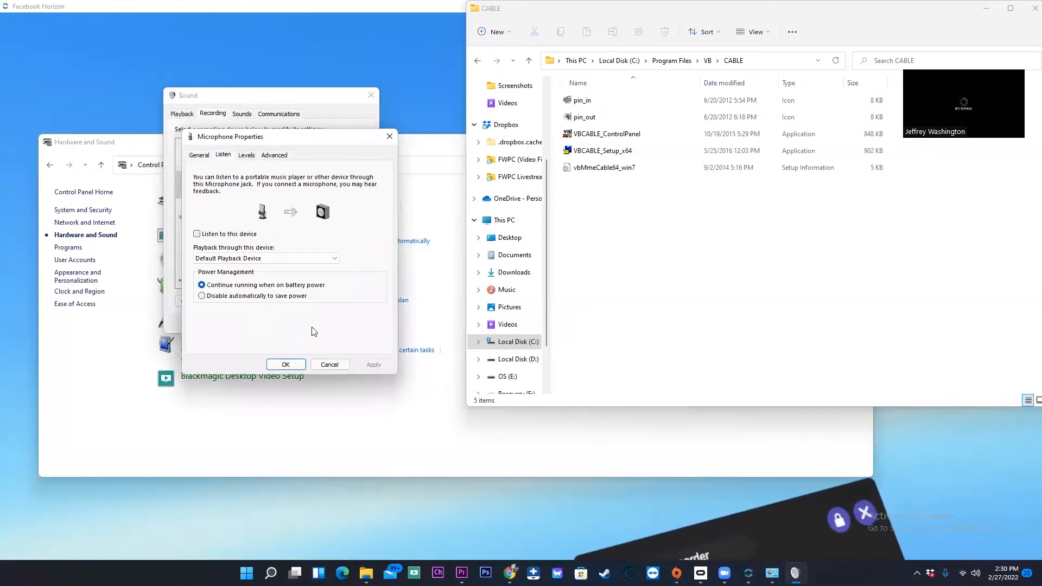
left_click(328, 364)
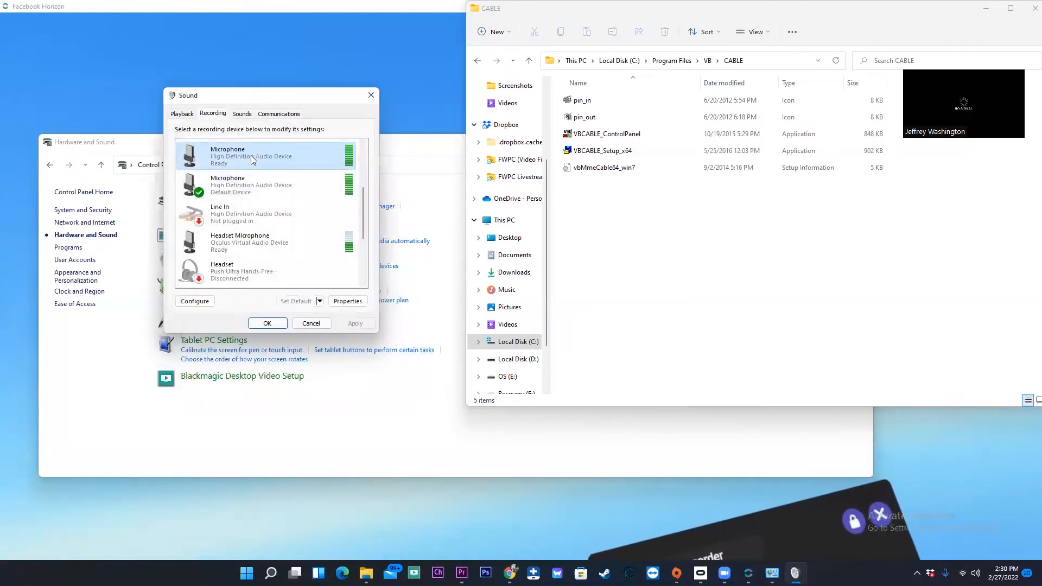
- Review the Levels and Listen settings of the rear-panel High Definition Audio microphone and close its properties without changes
right_click(251, 155)
left_click(318, 244)
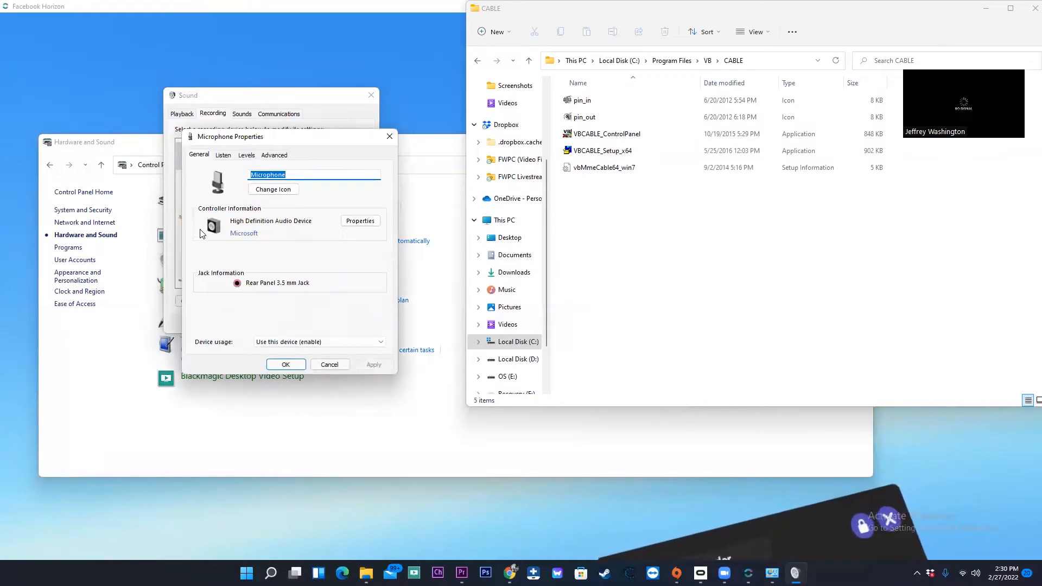
left_click(223, 155)
left_click(247, 156)
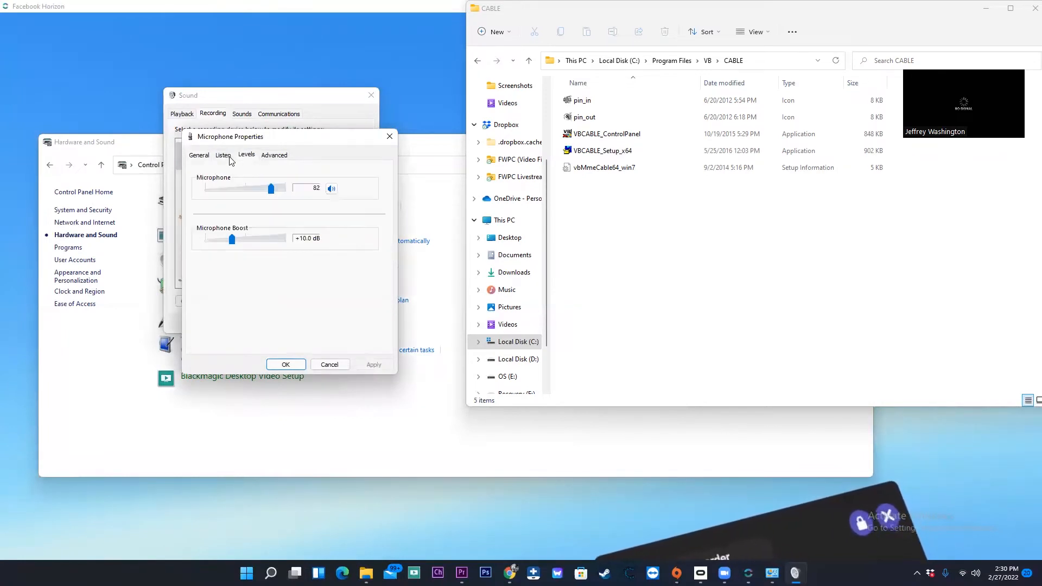
left_click(223, 156)
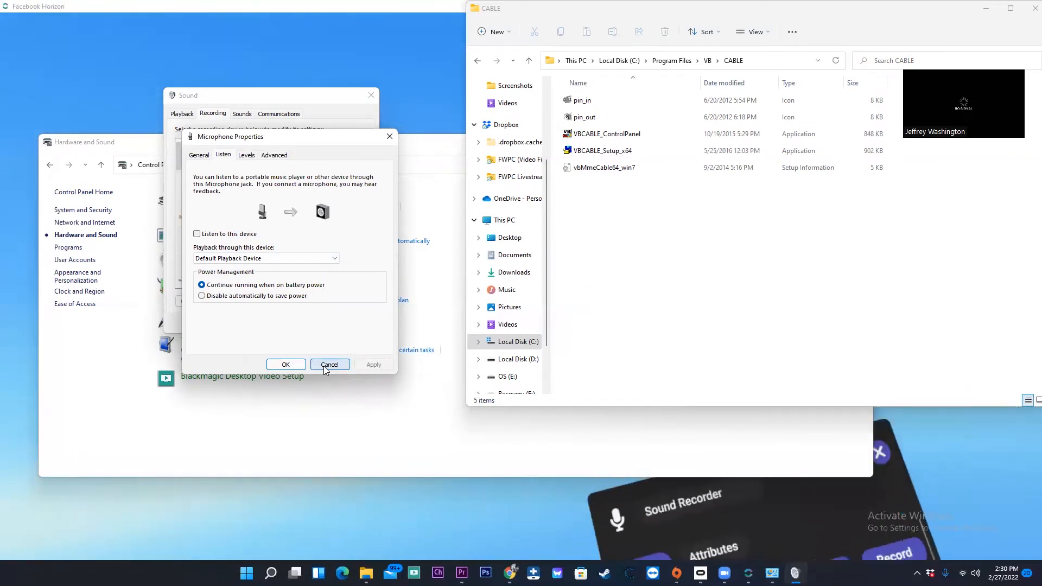
left_click(328, 366)
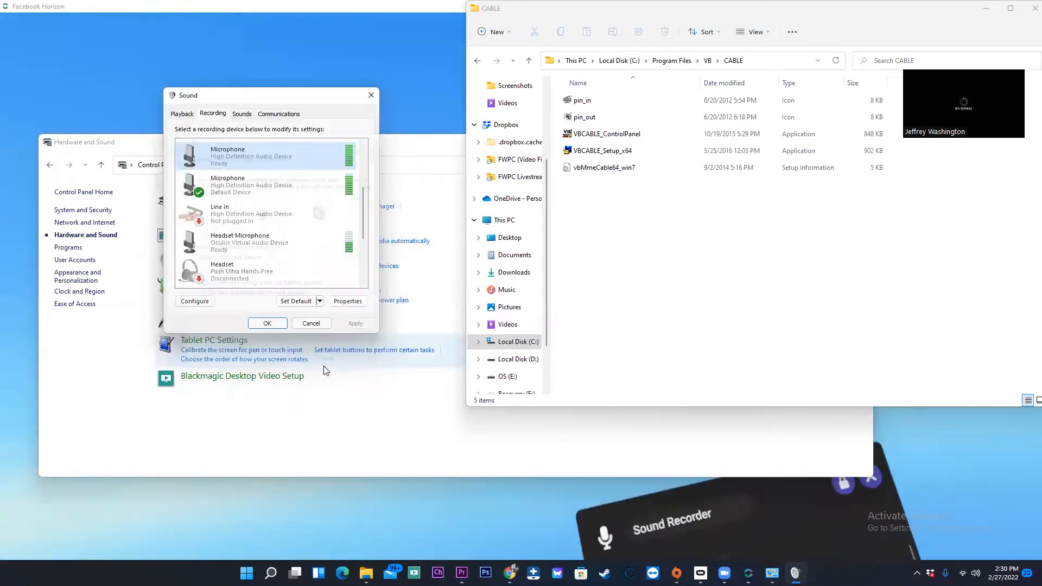
- Open the properties of the CABLE Input playback device and review its Levels, Advanced and Spatial sound settings
left_click(182, 113)
right_click(249, 276)
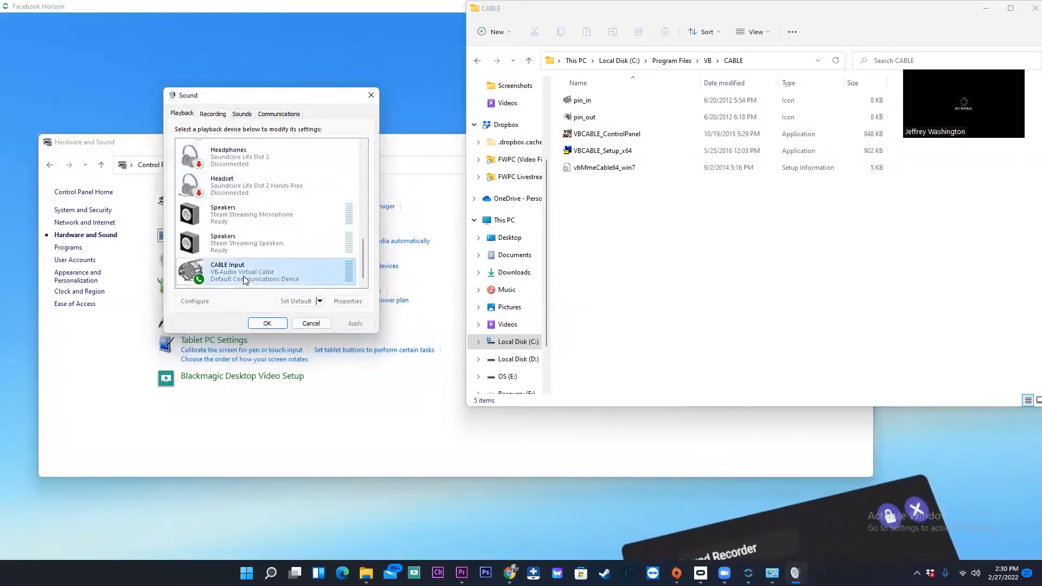
left_click(287, 364)
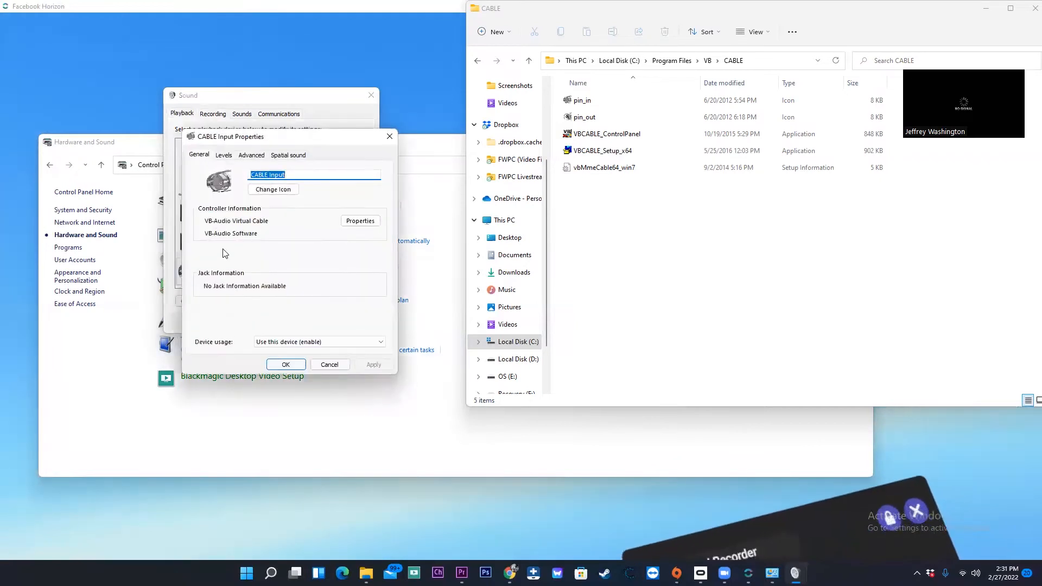
left_click(223, 156)
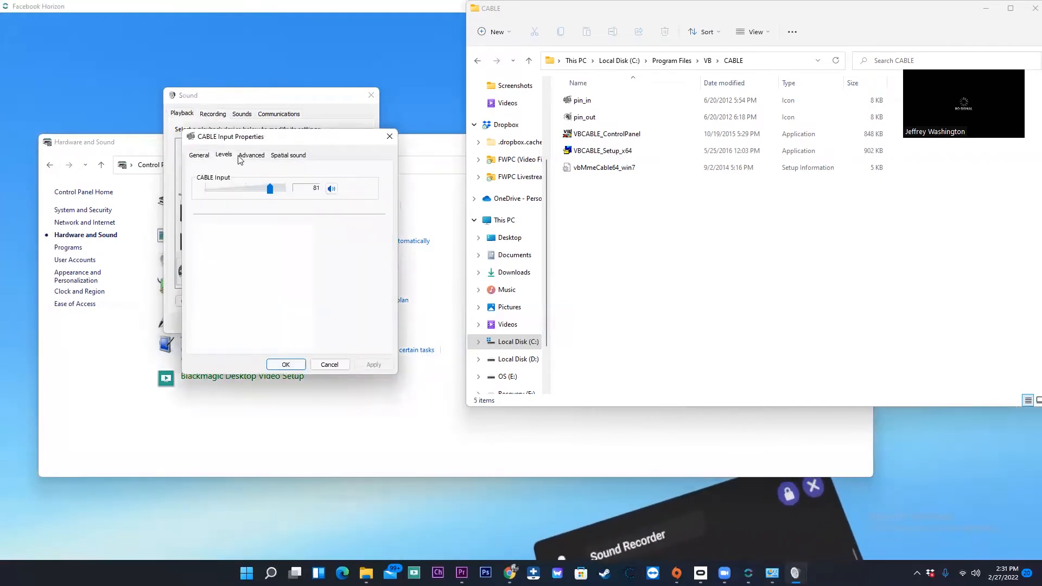
left_click(244, 157)
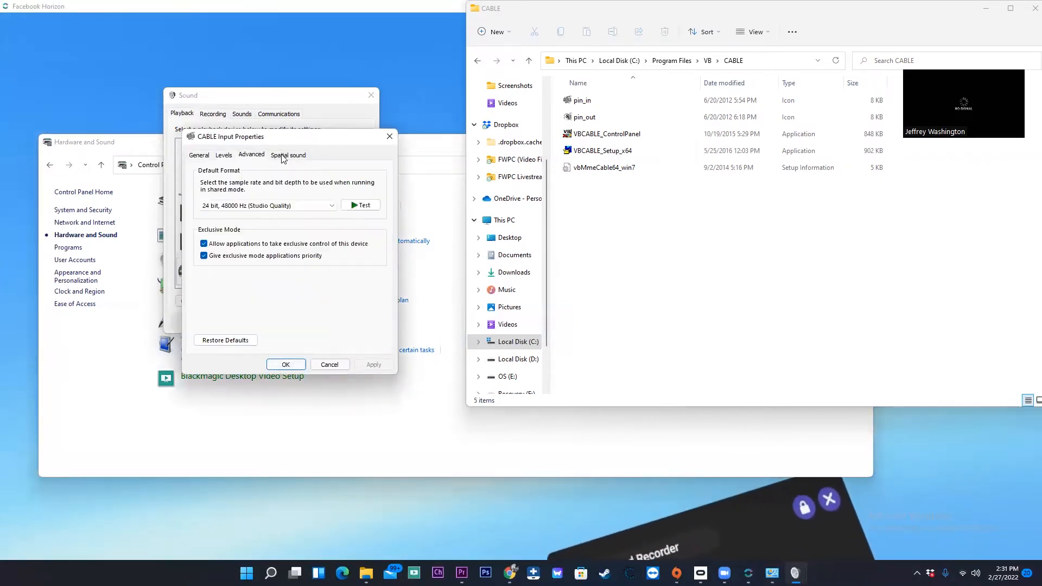
left_click(286, 158)
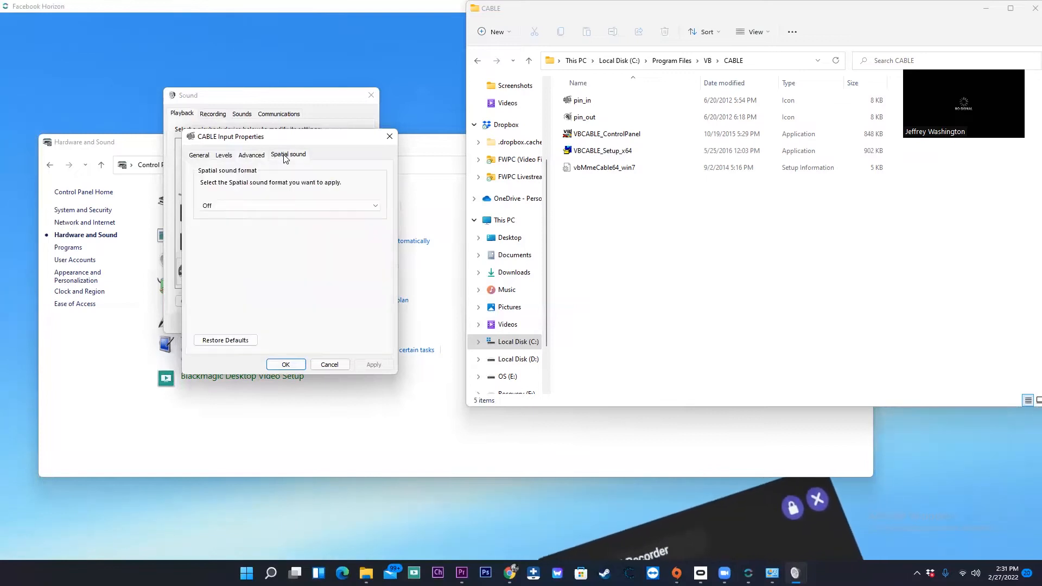
- Review the Driver, Details, Events and General information of the VB-Audio Virtual Cable controller, and close both properties dialogs
left_click(202, 158)
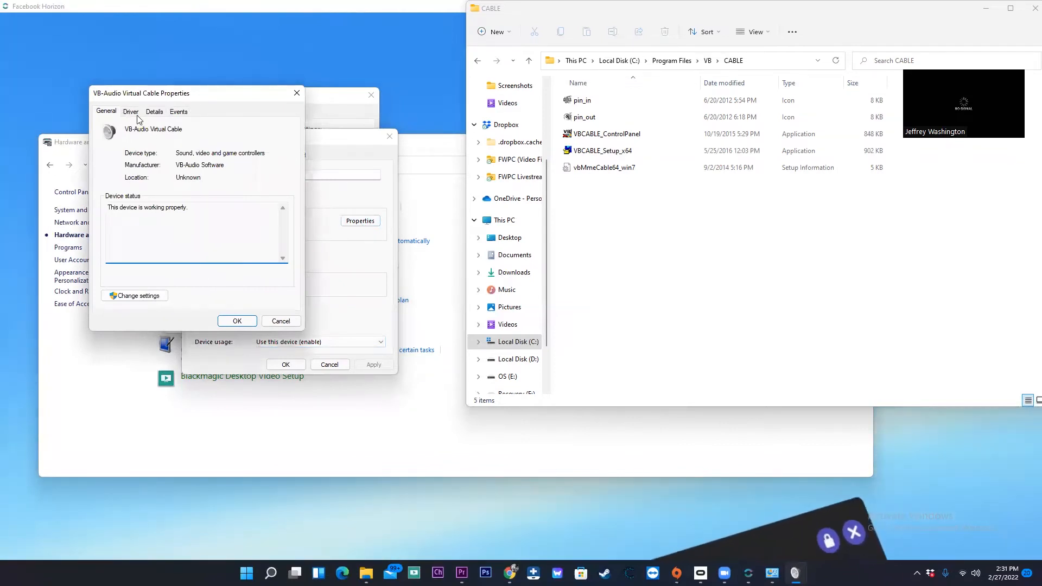
left_click(132, 113)
left_click(160, 113)
left_click(178, 111)
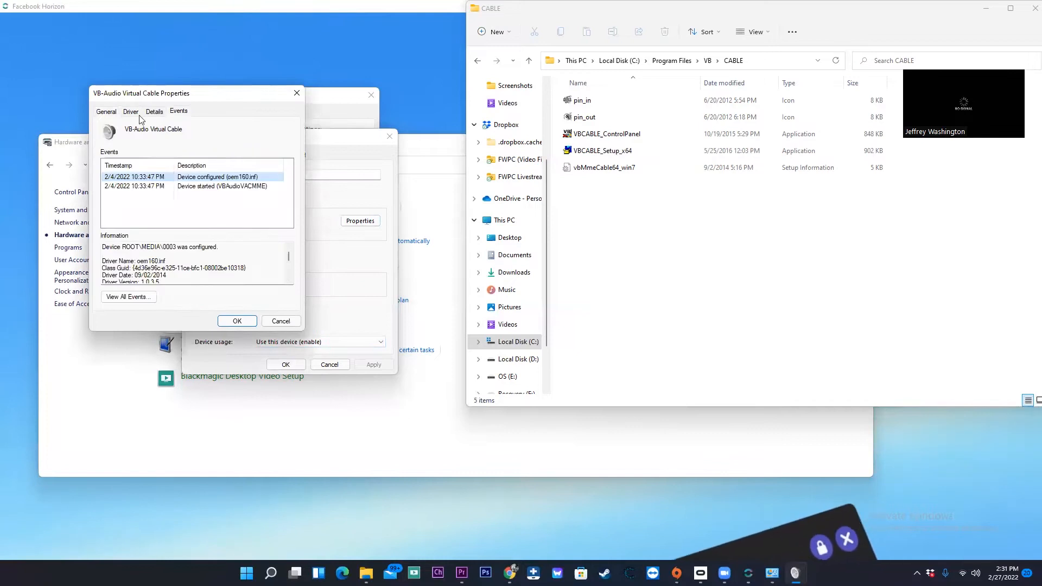
left_click(107, 113)
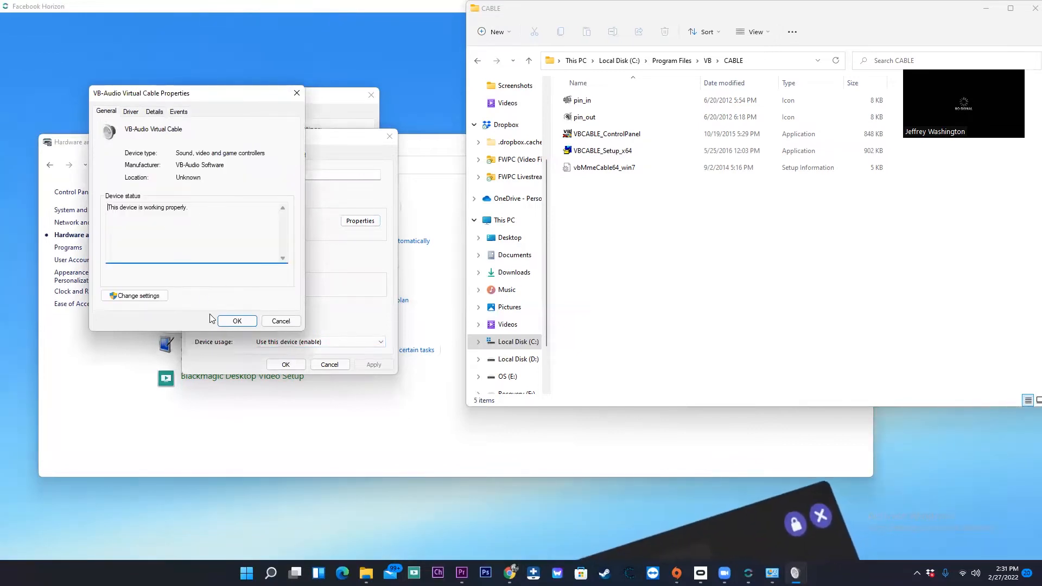
left_click(237, 321)
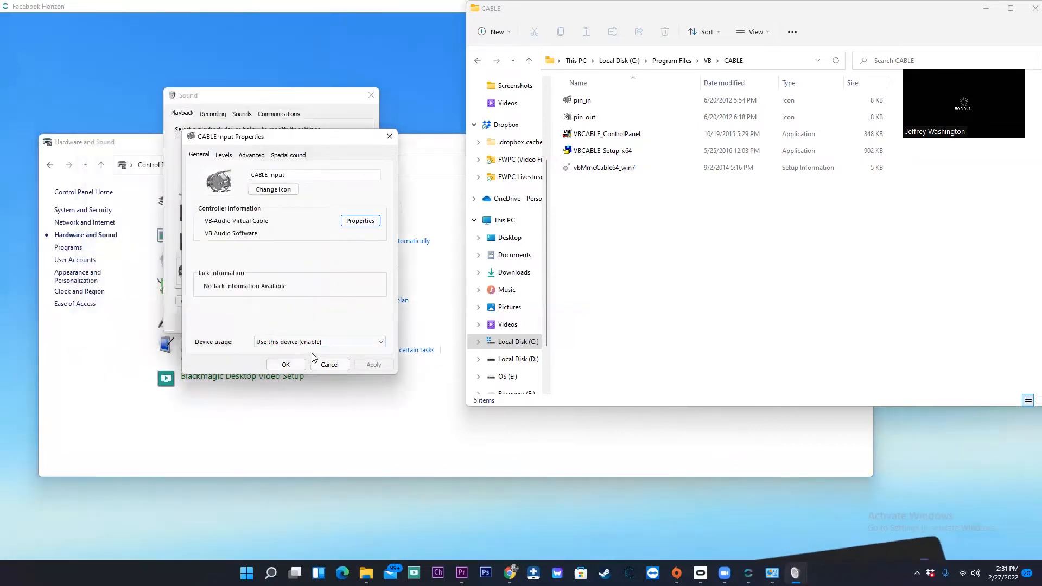
left_click(285, 364)
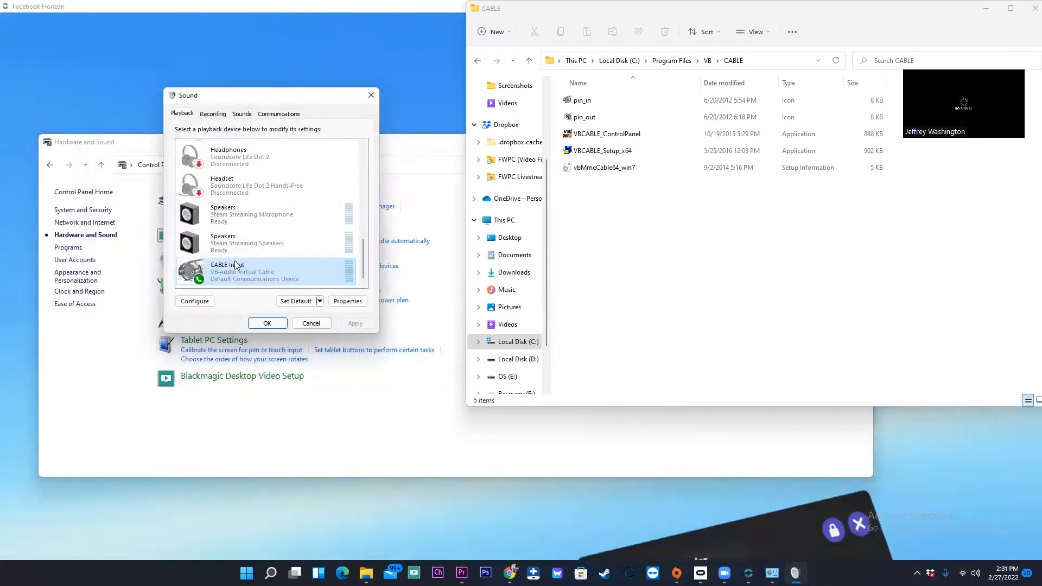
- Close the Sound dialog and set the system sound output to CABLE Input (VB-Audio Virtual Cable)
left_click(268, 323)
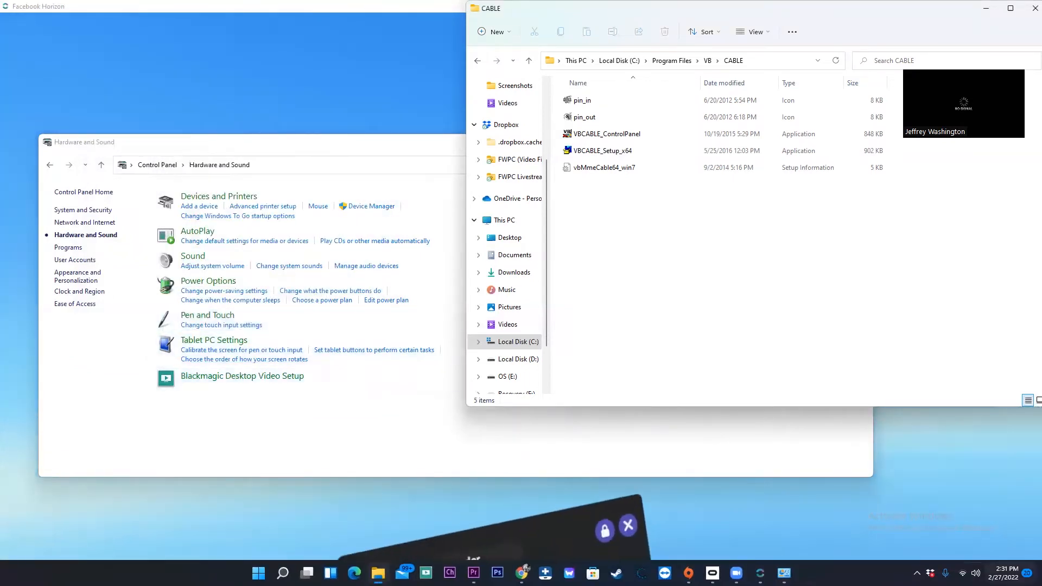
left_click(968, 573)
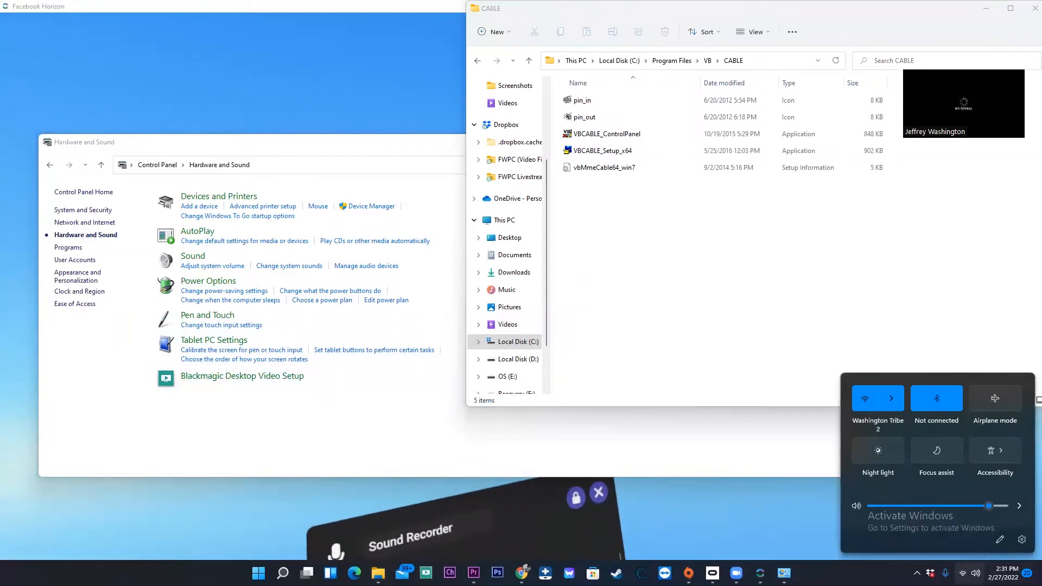
left_click(1020, 505)
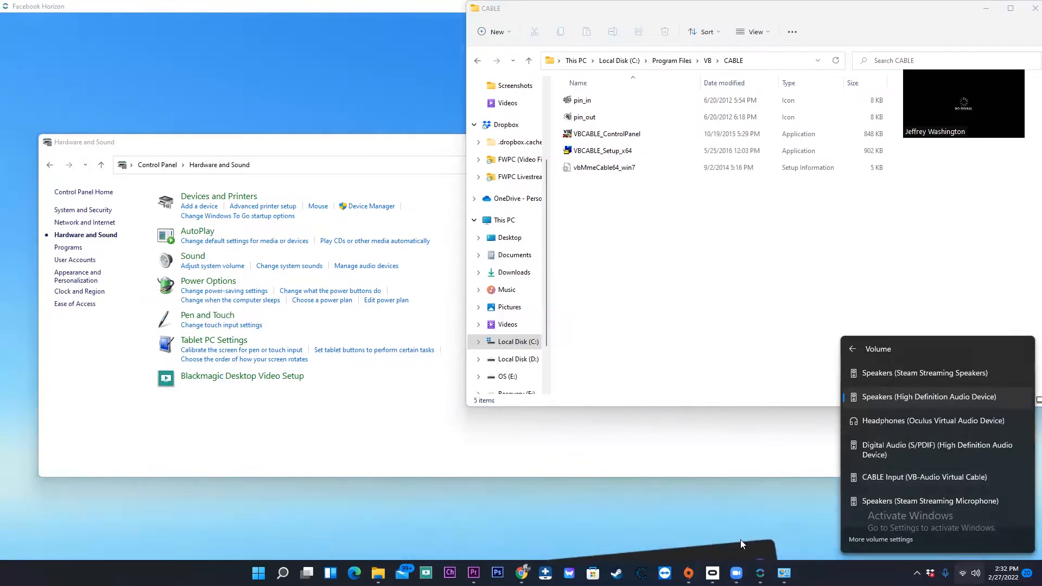
mouse_move(712, 573)
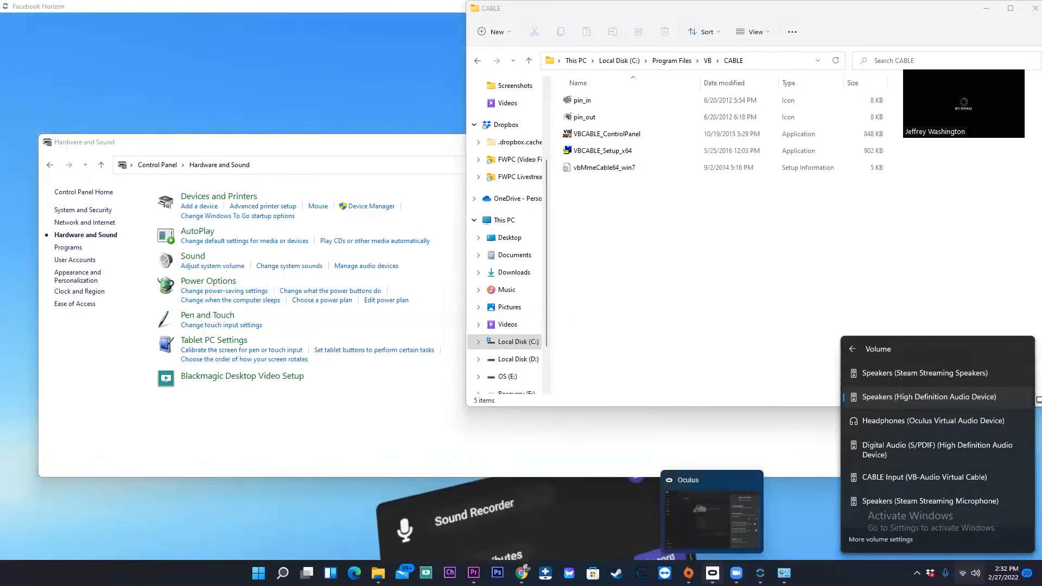
left_click(877, 479)
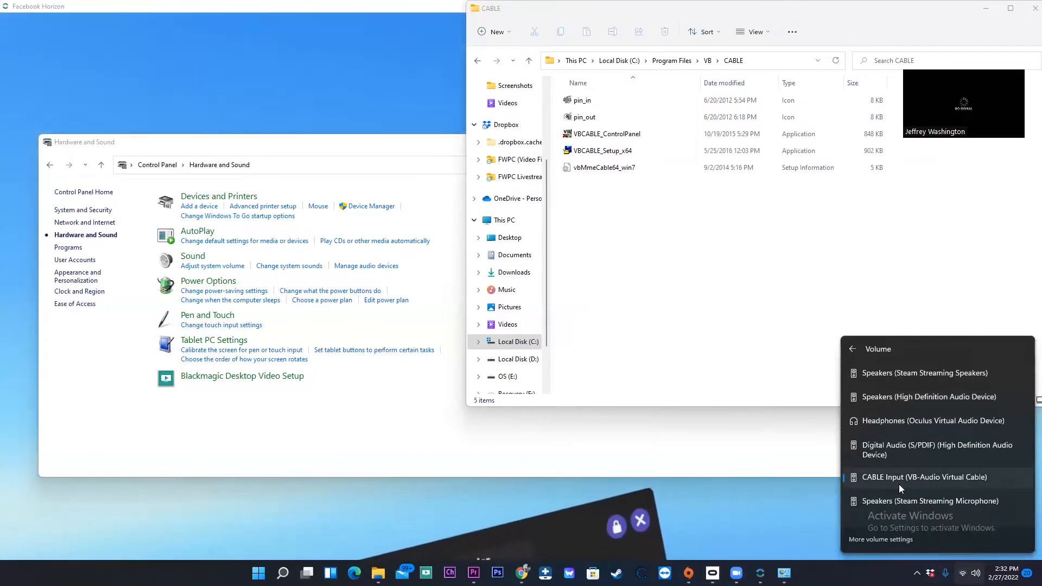
- Switch to the open Premiere Pro project and bring the audio tracks Audio 1 to Audio 4 into view
left_click(620, 498)
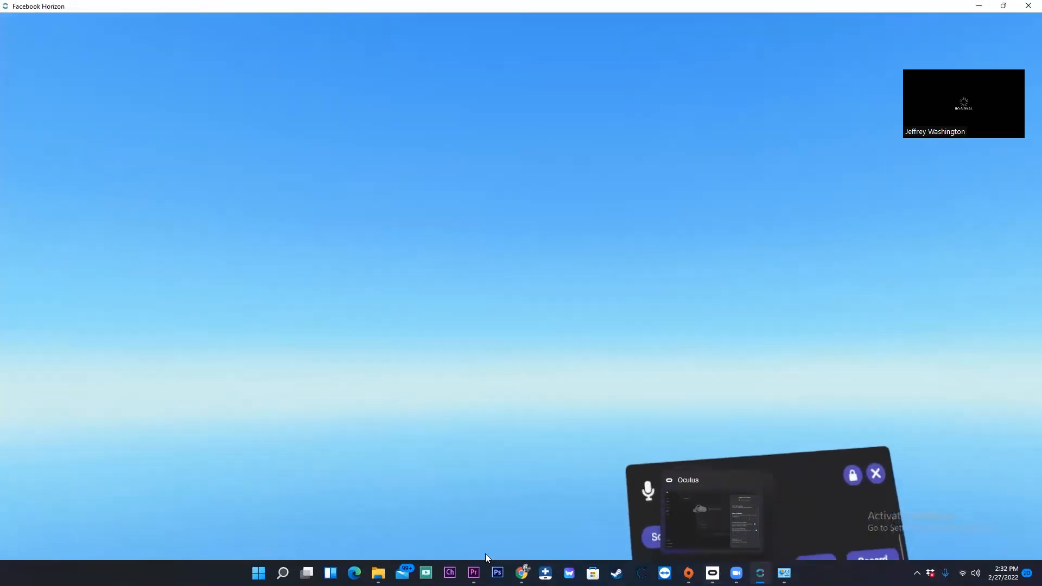
key("alt+Tab")
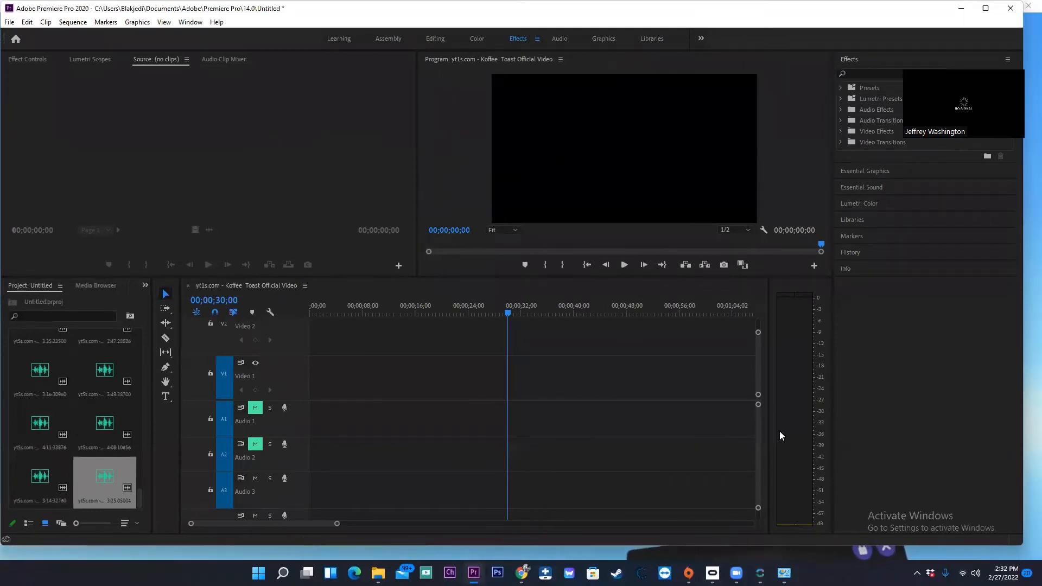
left_click(758, 435)
scroll(758, 439, "down", 3)
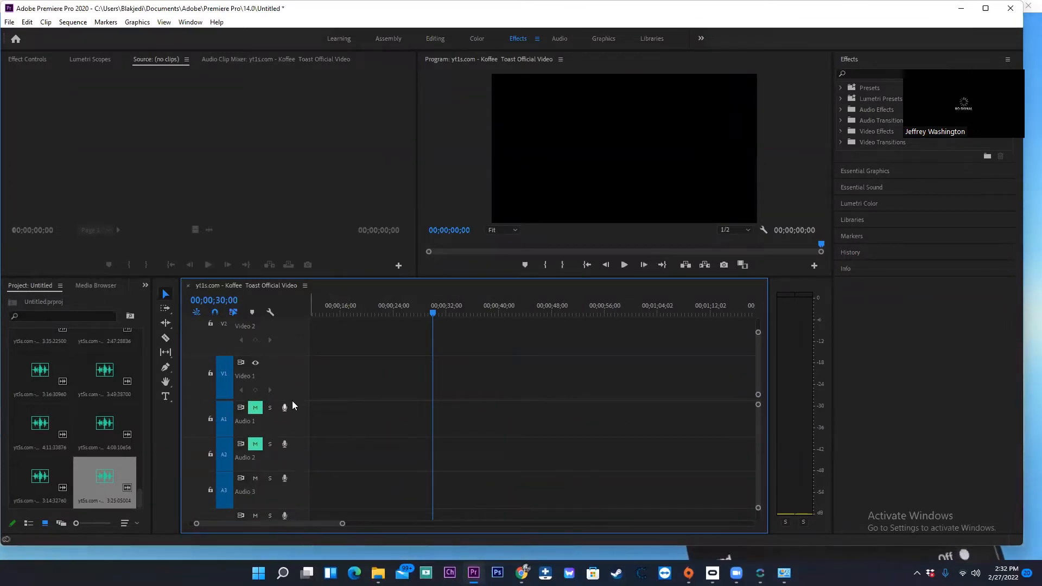
left_click_drag(299, 386, 295, 352)
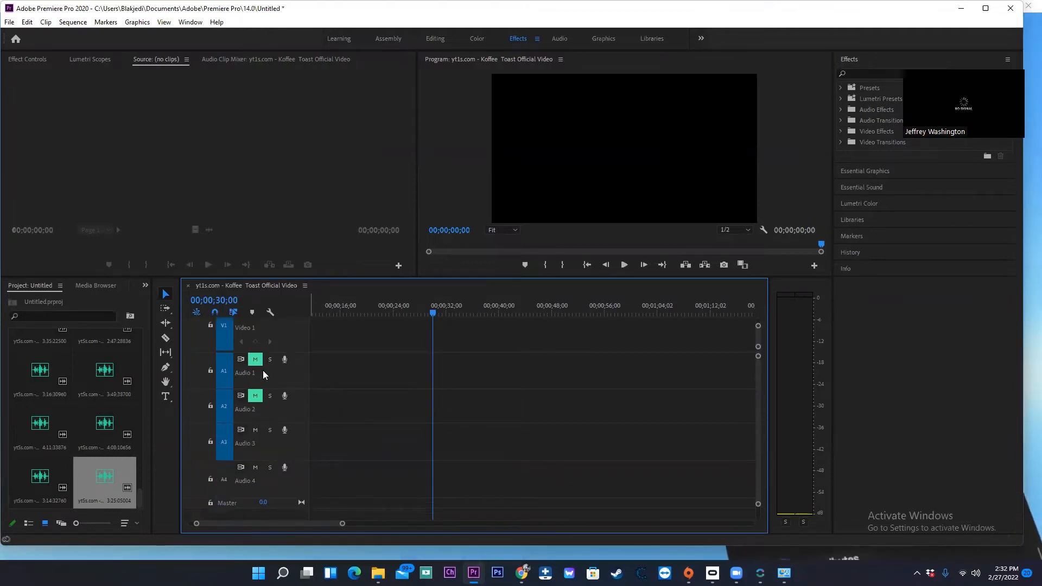
- Open the lachoc folder inside Downloads in File Explorer and look through its song files
left_click(378, 572)
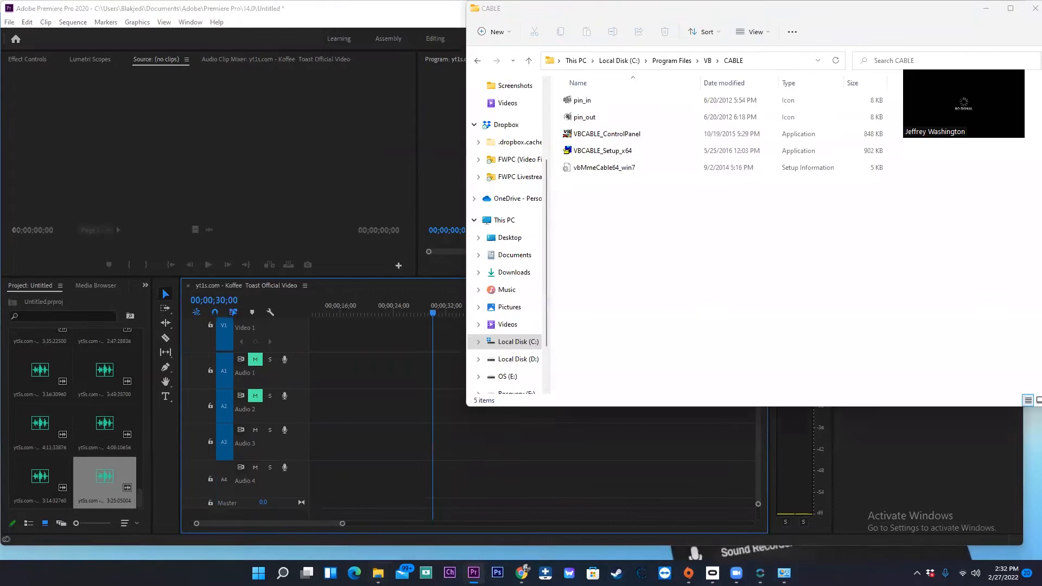
scroll(524, 125, "up", 2)
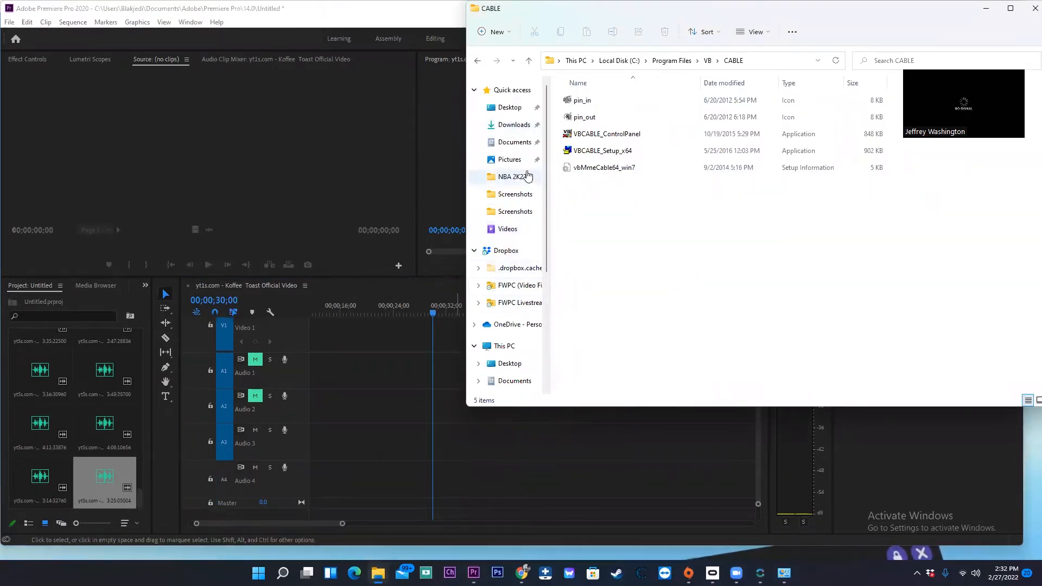
left_click(515, 126)
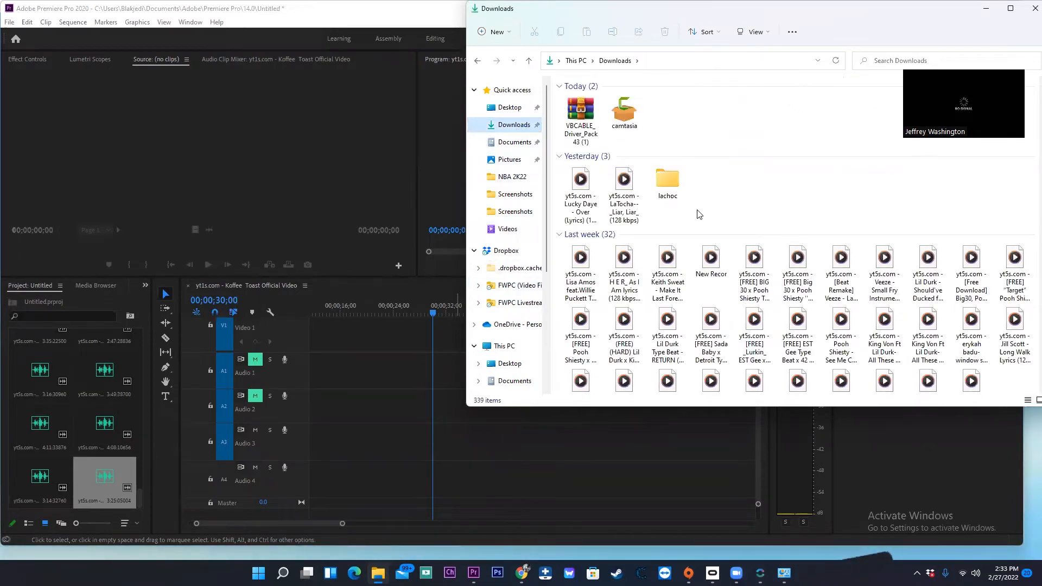
double_click(666, 184)
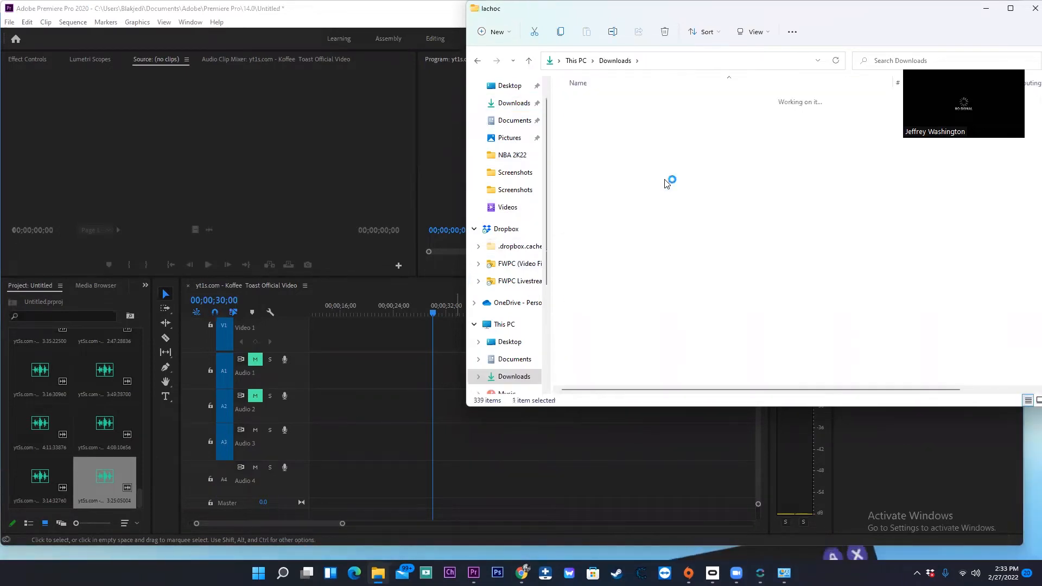
scroll(805, 210, "down", 2)
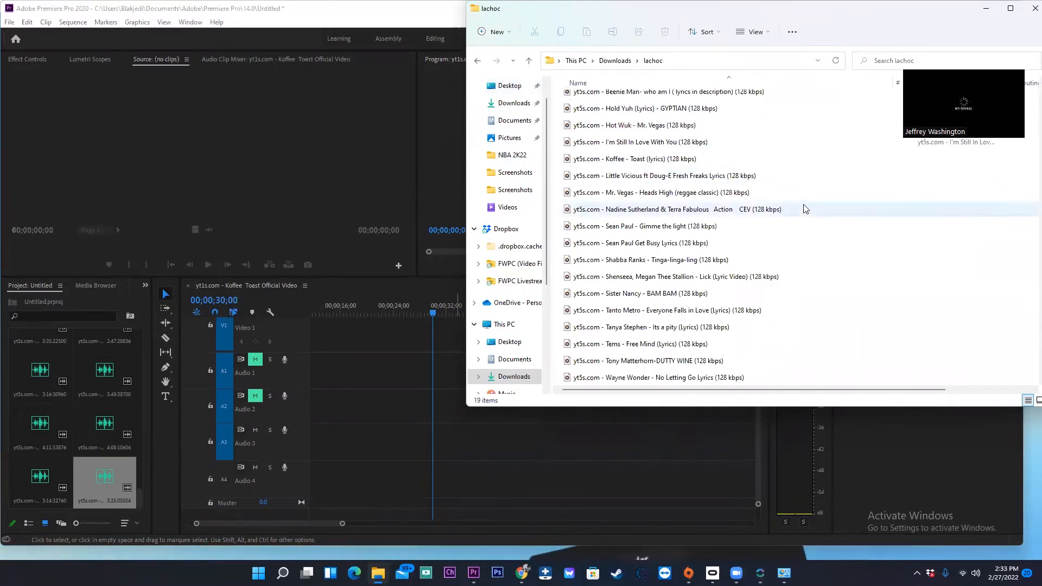
scroll(804, 211, "up", 2)
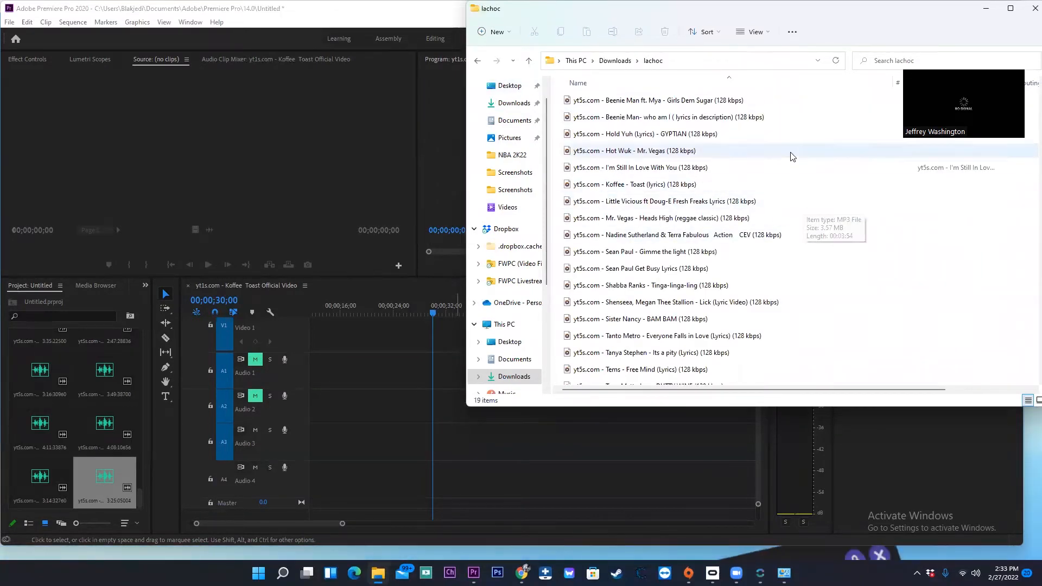
- Place the Girls Dem Sugar song on Audio 1 and the who am I song on Audio 2, both starting at the timeline's beginning
left_click_drag(651, 103, 309, 361)
left_click_drag(662, 117, 306, 401)
left_click_drag(269, 523, 243, 524)
left_click_drag(410, 380, 311, 383)
left_click_drag(375, 405, 344, 404)
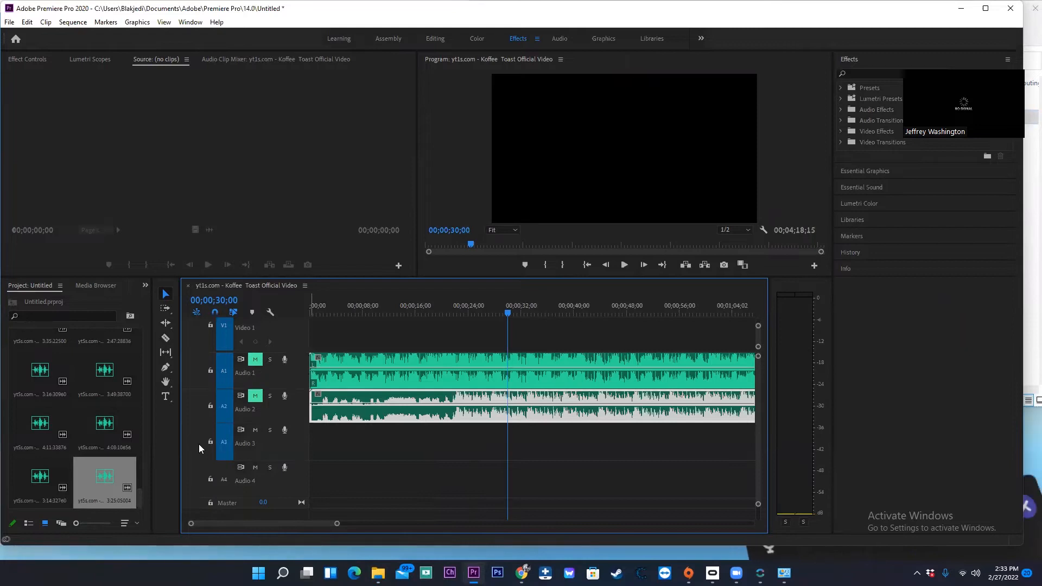
- Add volume keyframes with the Pen tool so both songs fade in over about the first 3 seconds
left_click(165, 367)
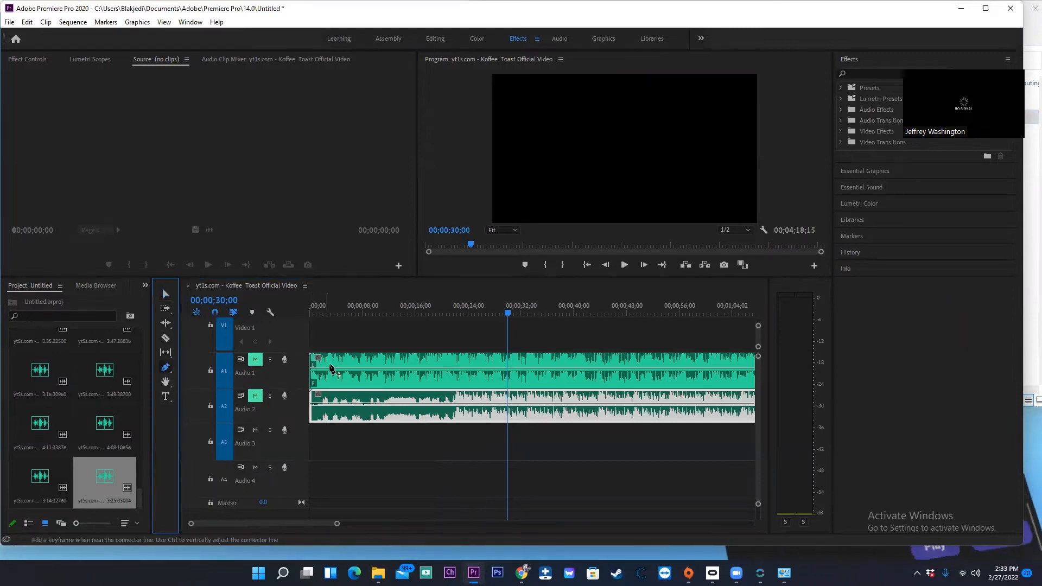
left_click(329, 368)
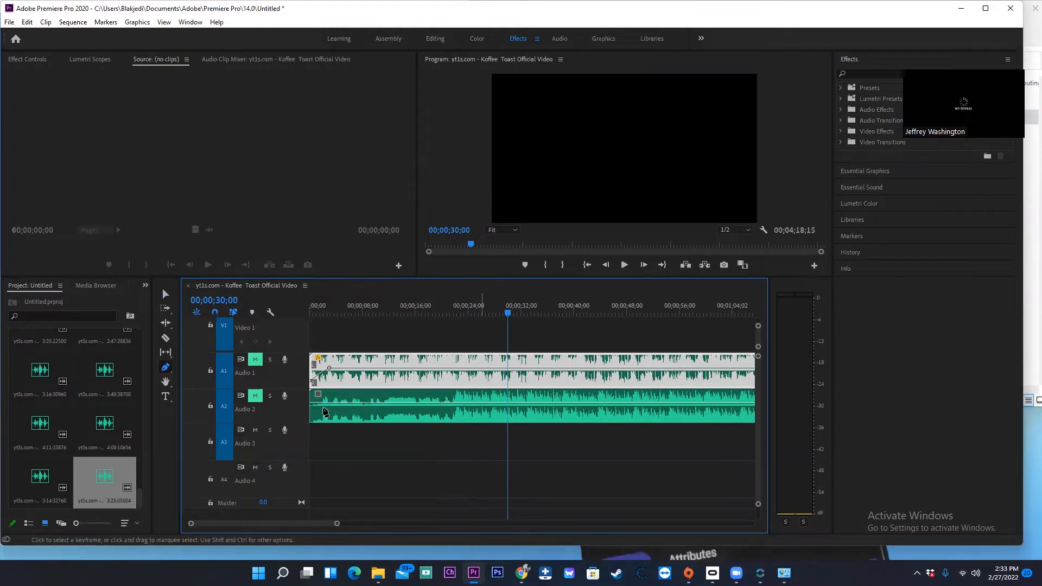
left_click(330, 403)
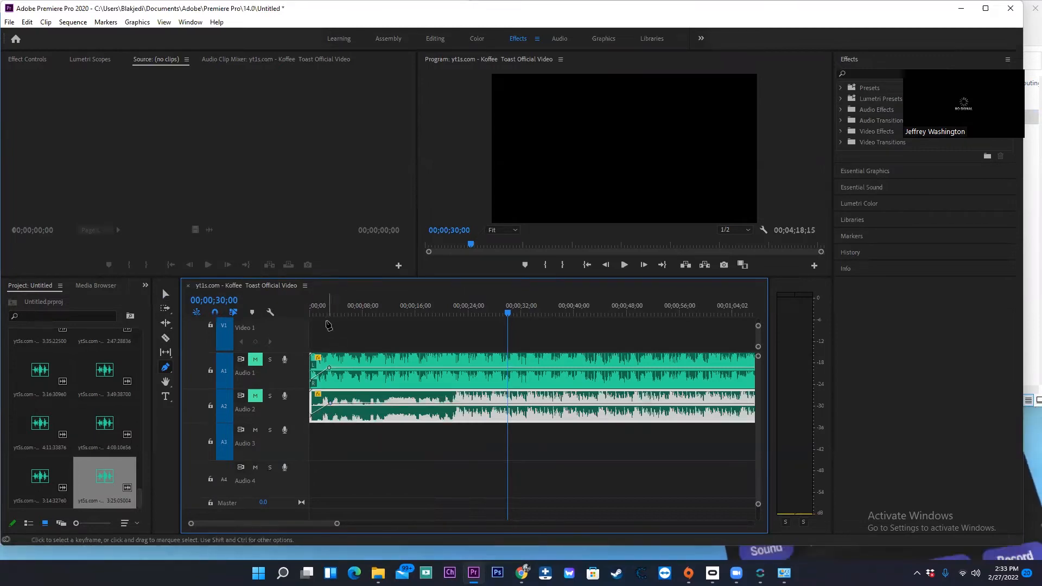
- Unmute Audio 1, play its fade-in from the start, then return to the beginning and mute the track again
left_click(320, 312)
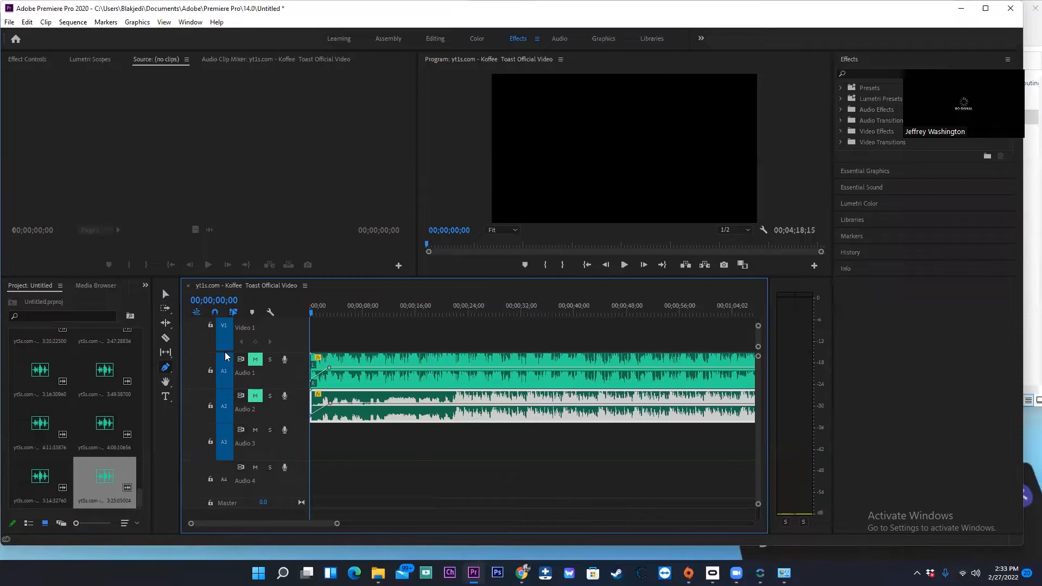
left_click(255, 359)
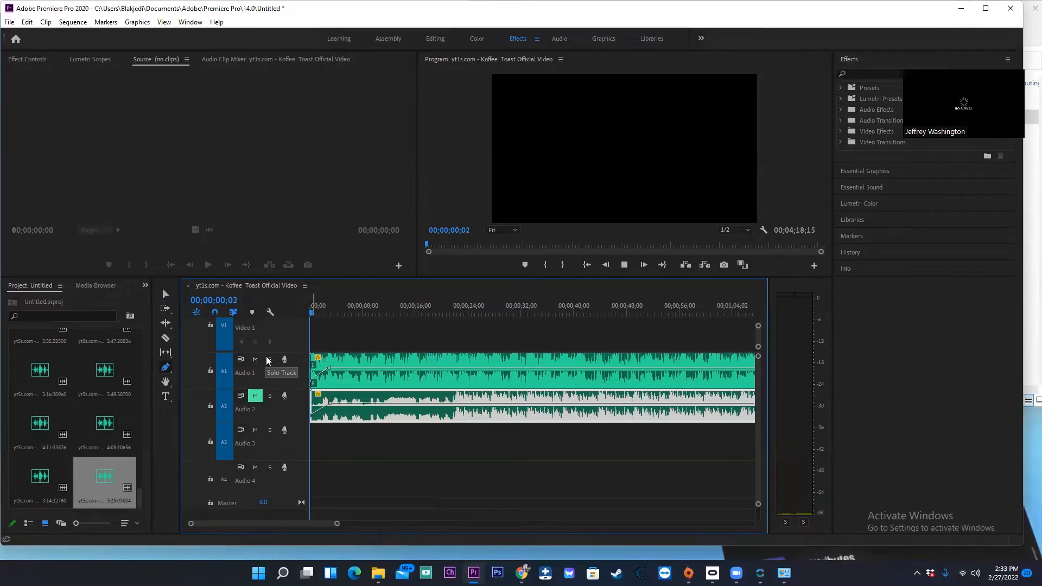
key("space")
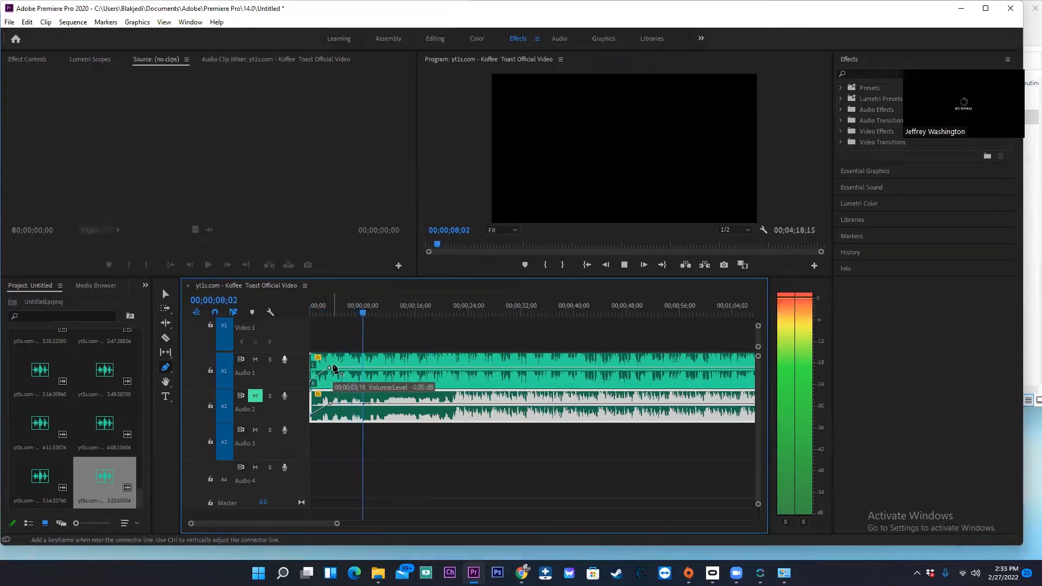
key("space")
key("Home")
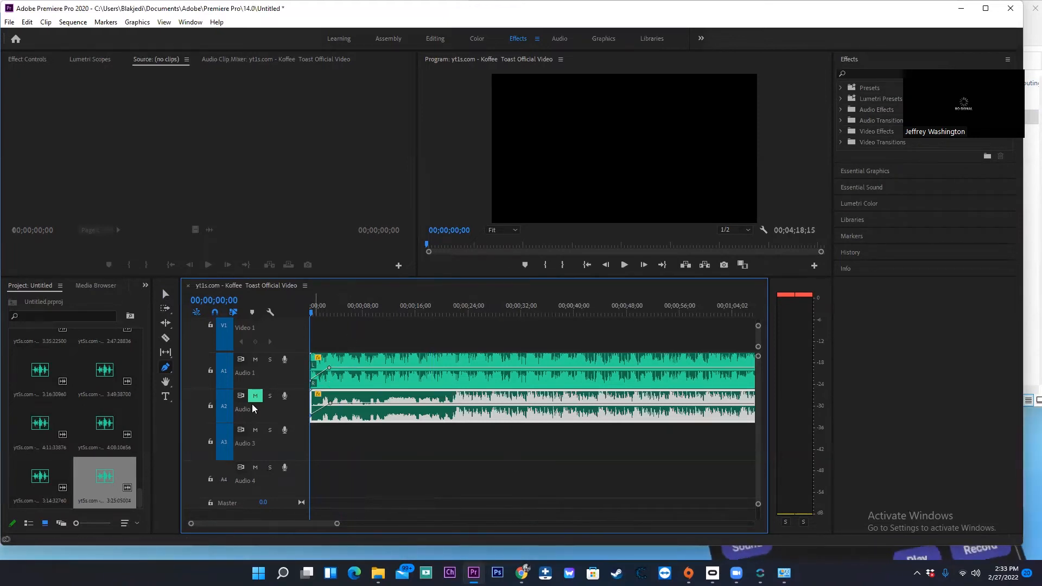
left_click(257, 360)
- Select both song clips on Audio 1 and Audio 2 and set their speed to 365%
left_click(163, 295)
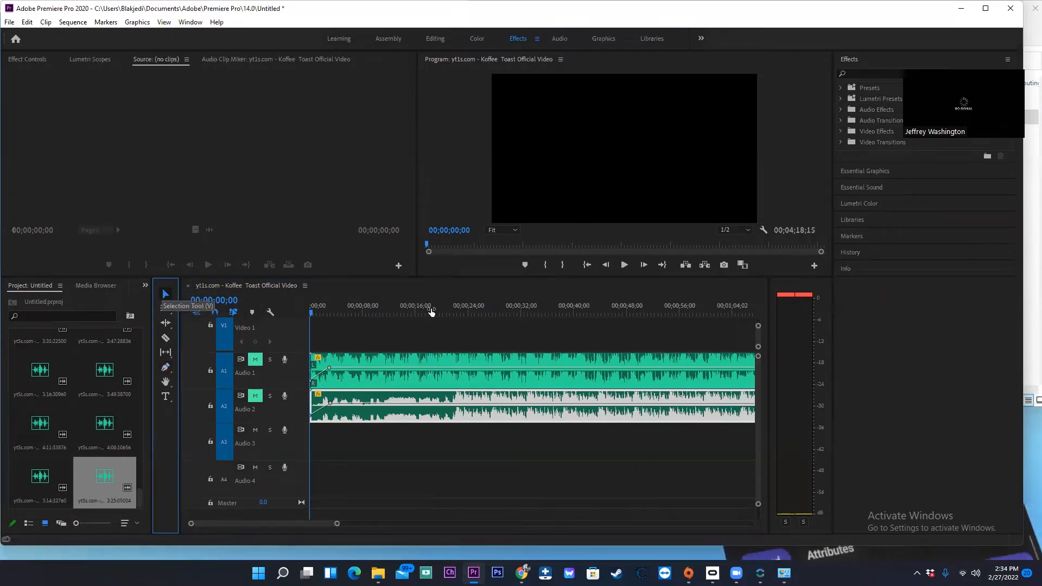
left_click(419, 335)
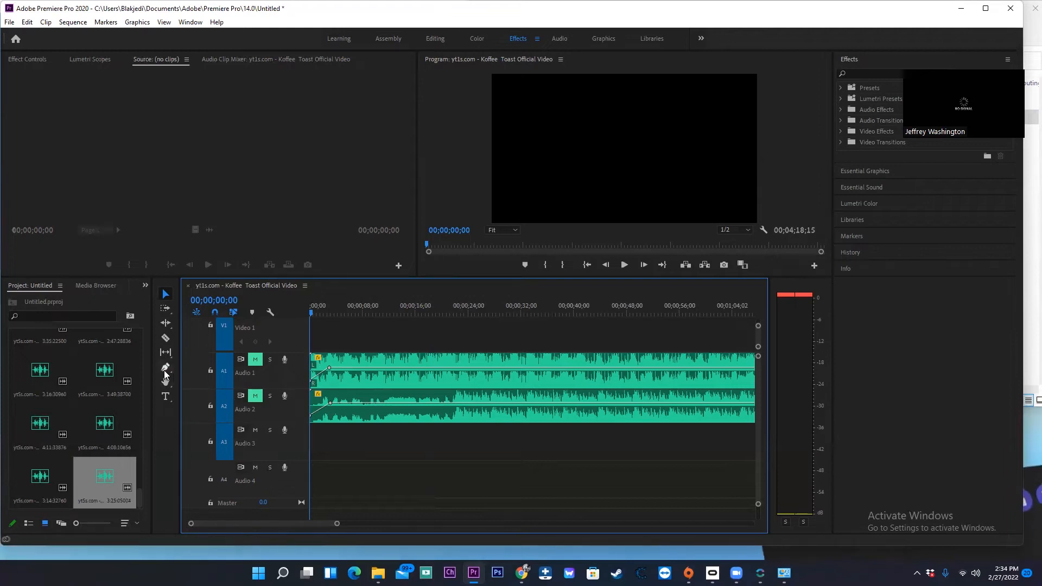
left_click(165, 297)
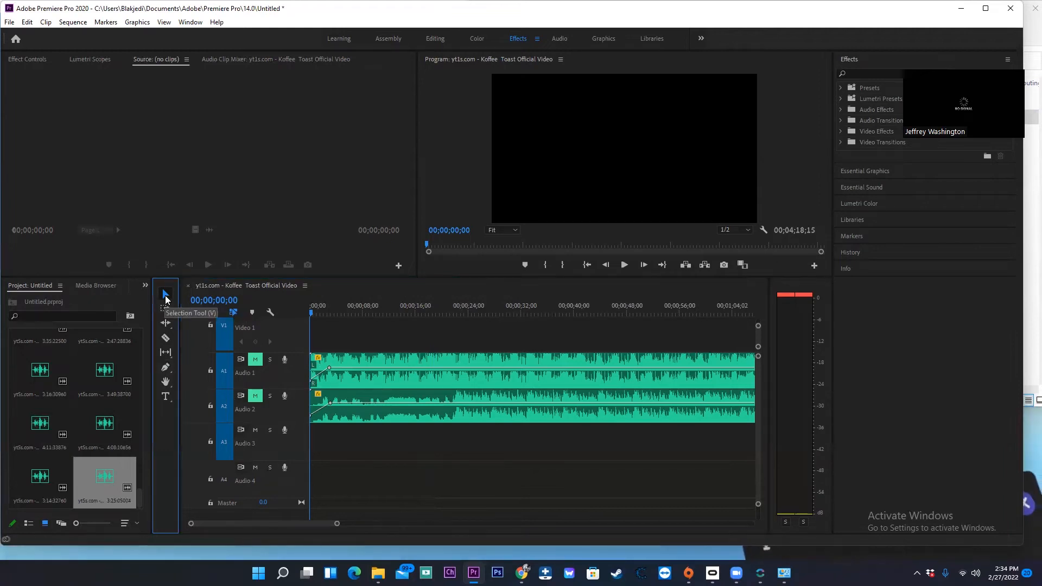
left_click_drag(379, 331, 395, 404)
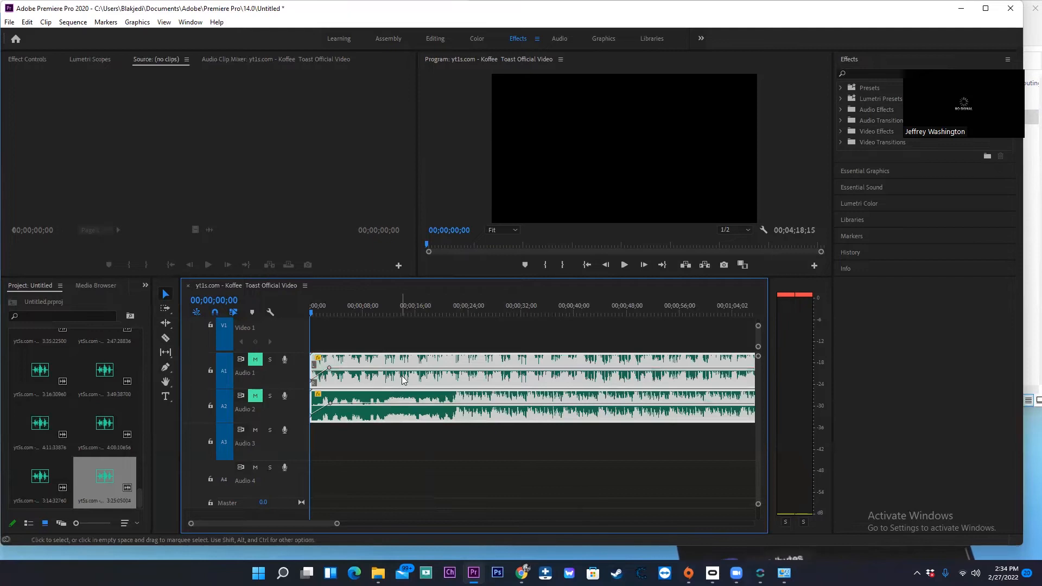
right_click(408, 375)
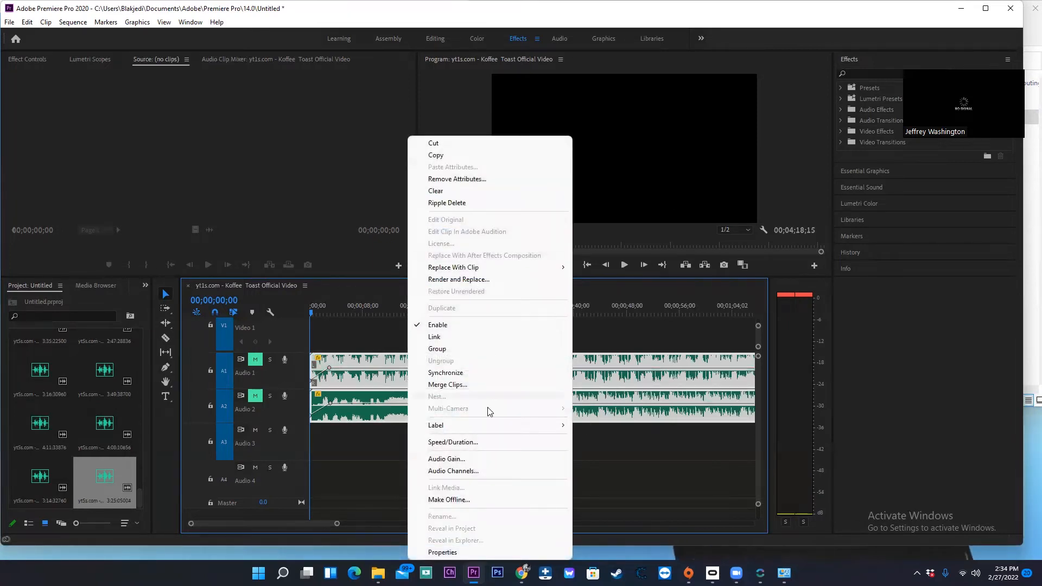
left_click(468, 443)
type("365")
key("Return")
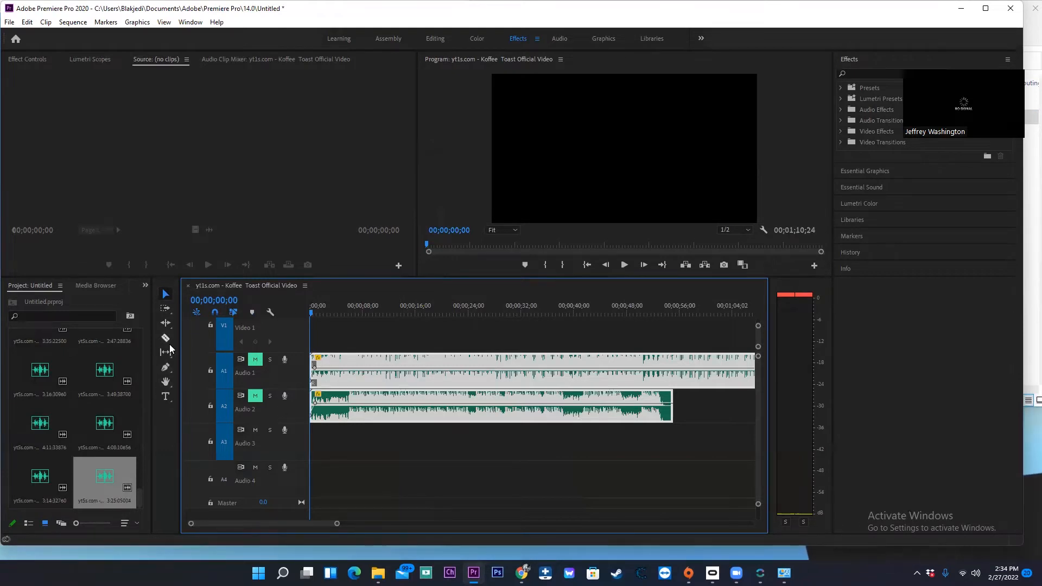
- Move the playhead to 00;00;30;00 and split both song clips there with the Razor tool
left_click(523, 313)
left_click(519, 314)
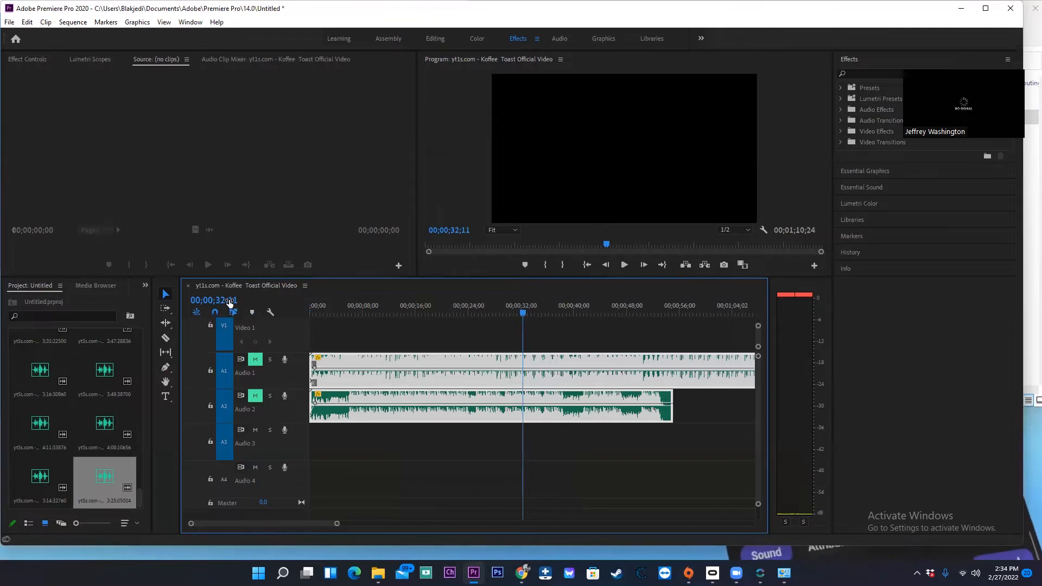
left_click_drag(214, 300, 184, 300)
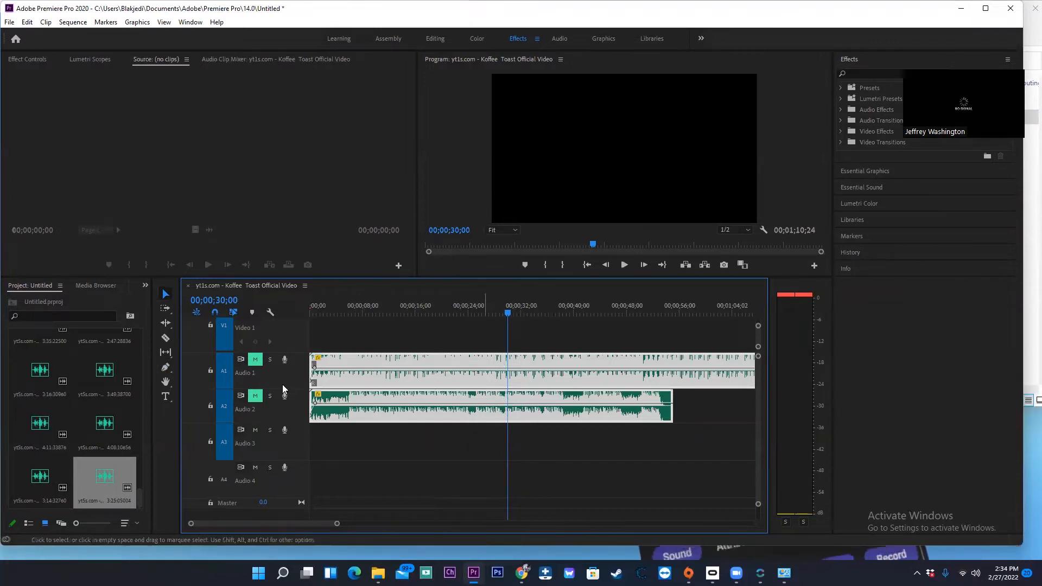
left_click(166, 338)
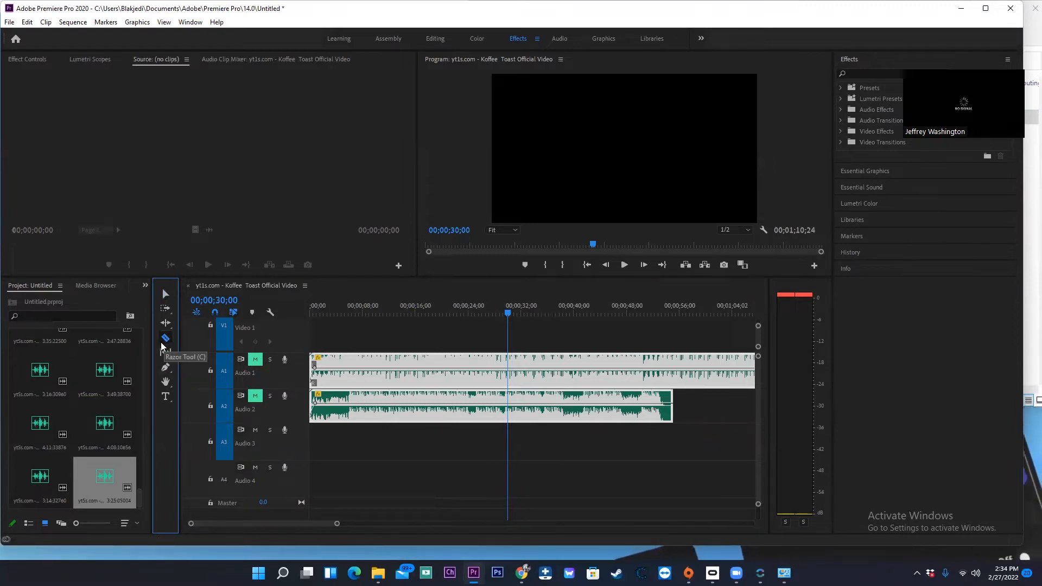
left_click(509, 377)
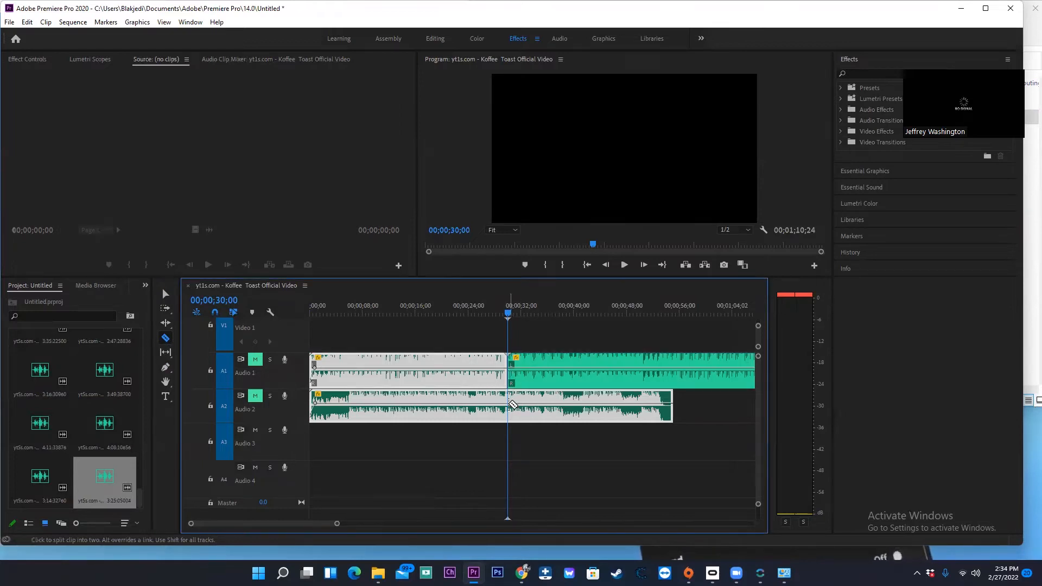
left_click(511, 404)
- Delete the portions of both song clips on Audio 1 and Audio 2 that follow the 00;00;30;00 split
key("v")
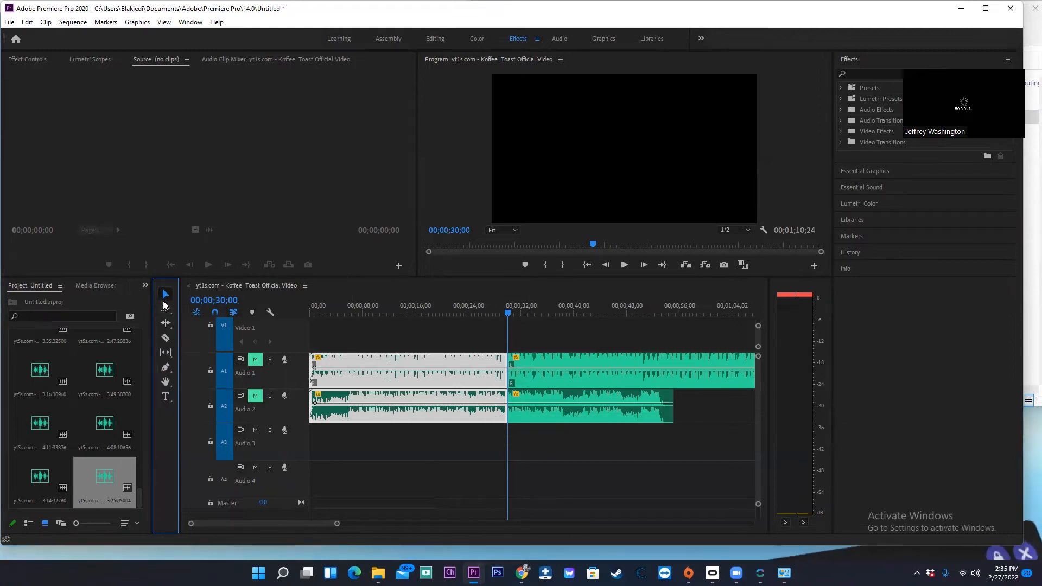
left_click_drag(552, 331, 566, 426)
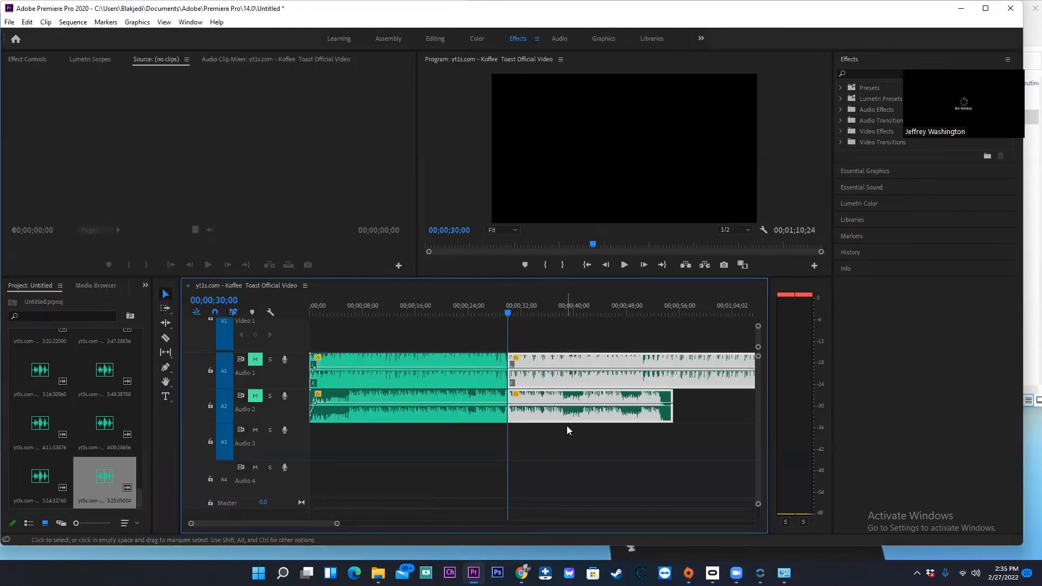
key("Delete")
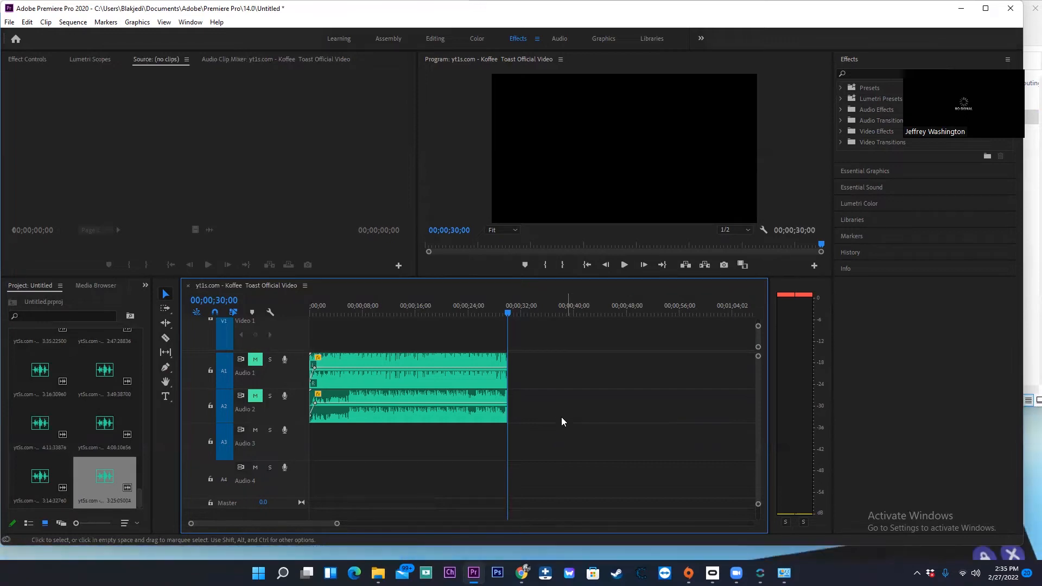
- Add volume keyframes with the Pen tool so both songs fade out over about the last second
left_click(166, 368)
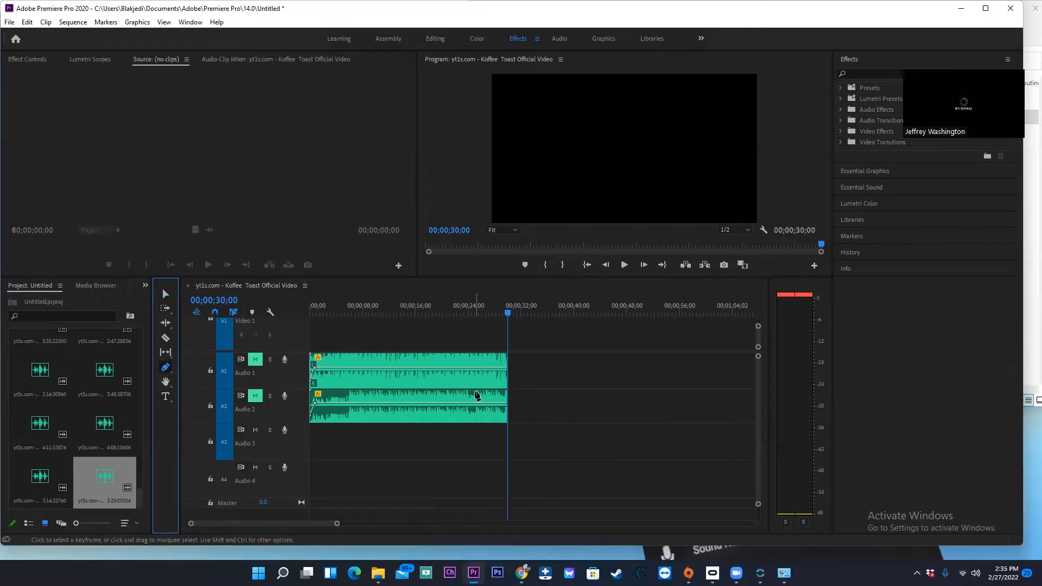
left_click_drag(504, 370, 506, 370)
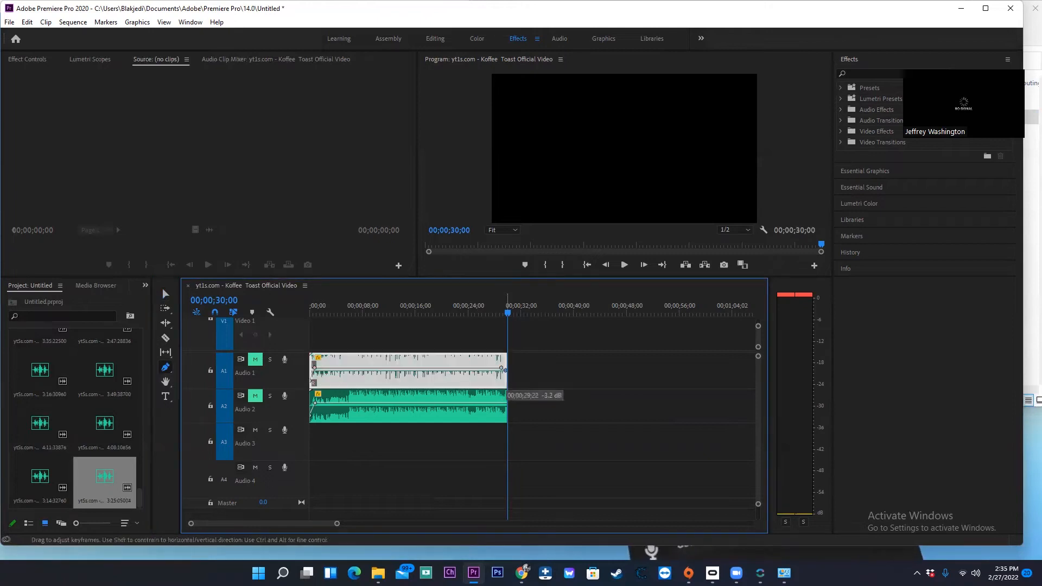
left_click(501, 403)
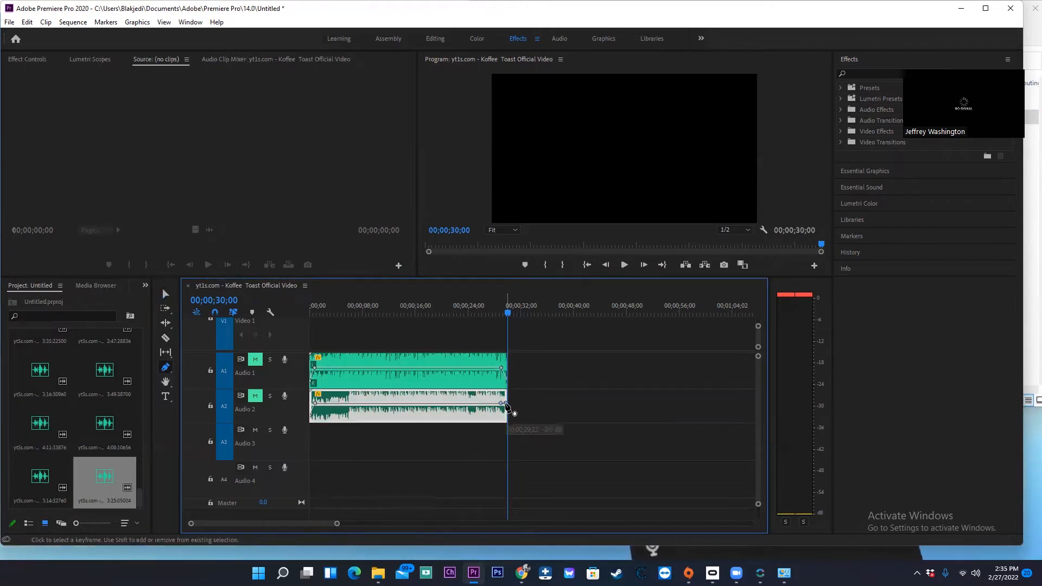
left_click_drag(507, 414, 507, 415)
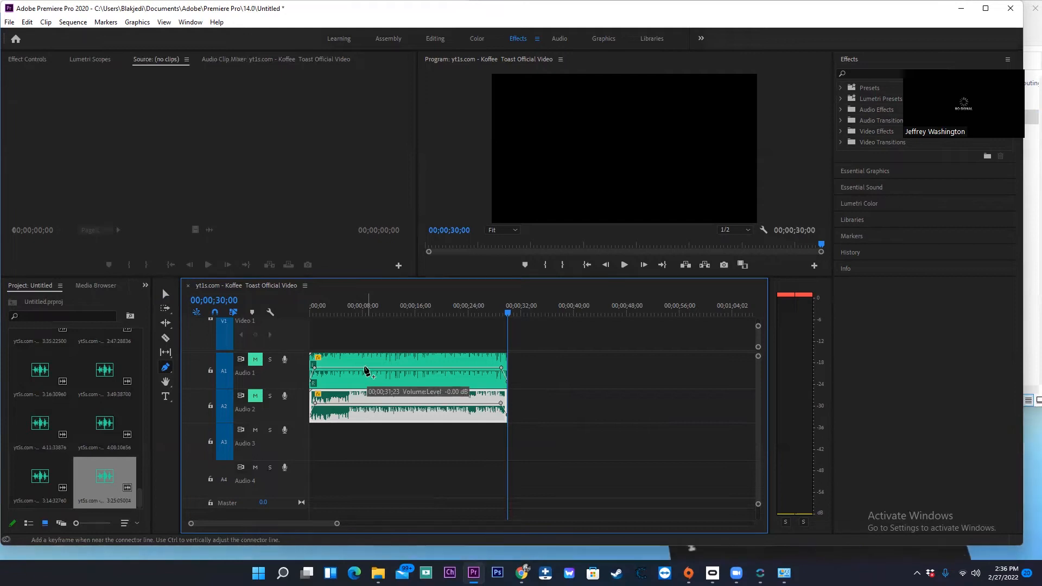
- Unmute Audio 1 and return the playhead to the start of the sequence
left_click(256, 360)
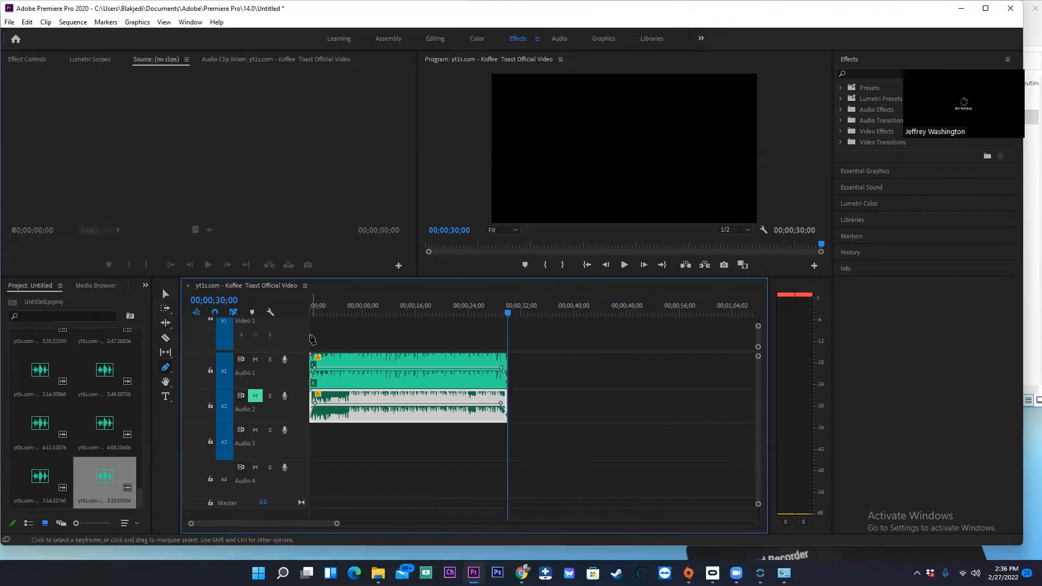
mouse_move(318, 314)
left_mouse_down()
mouse_move(289, 312)
mouse_move(408, 311)
mouse_move(304, 309)
left_mouse_up()
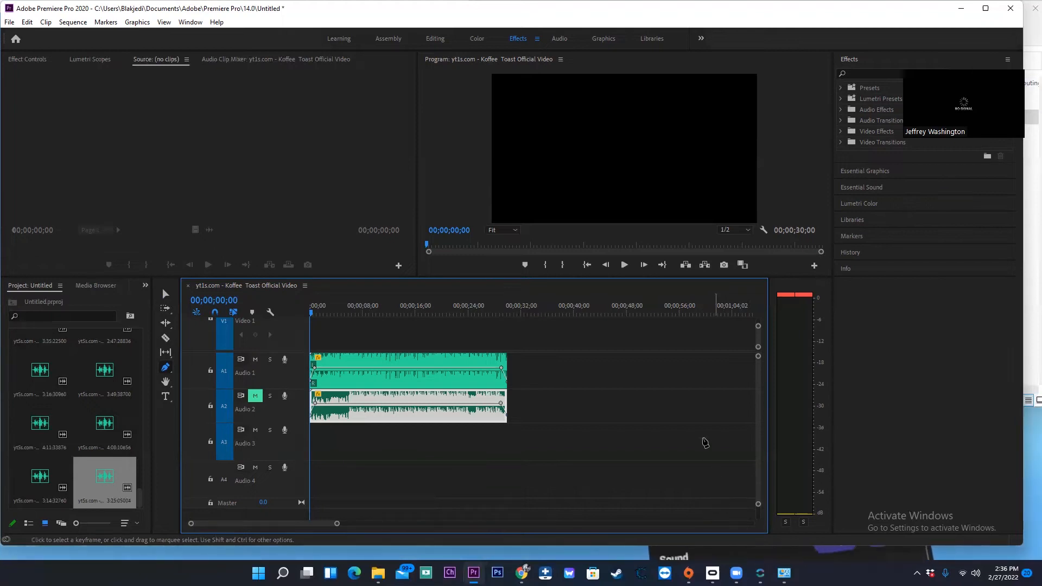
- Move the Premiere Pro window aside to expose Horizon's Sound Recorder, and play the 30-second Audio 1 clip for recording
left_click(1026, 451)
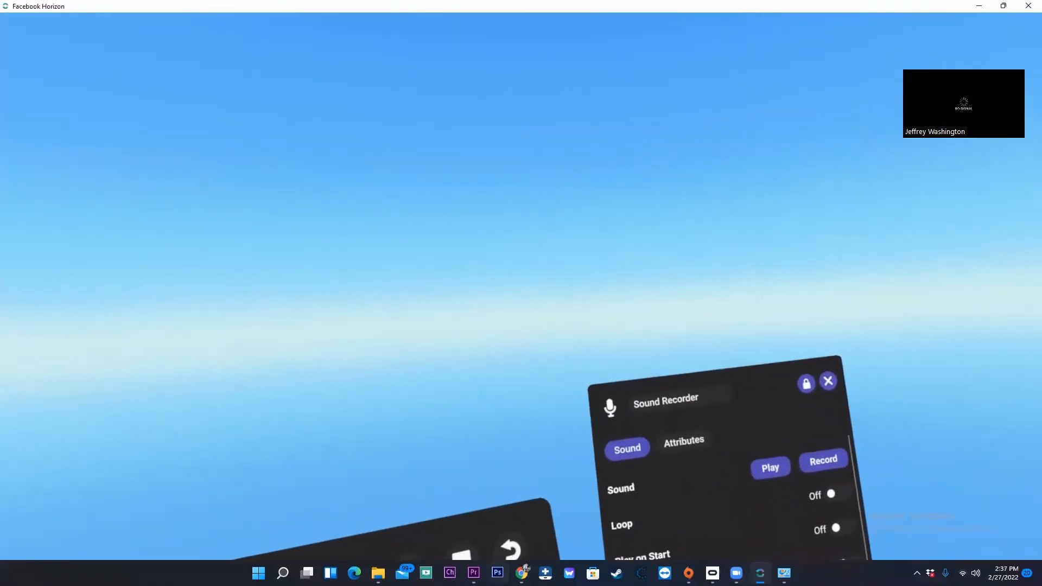
left_click(474, 573)
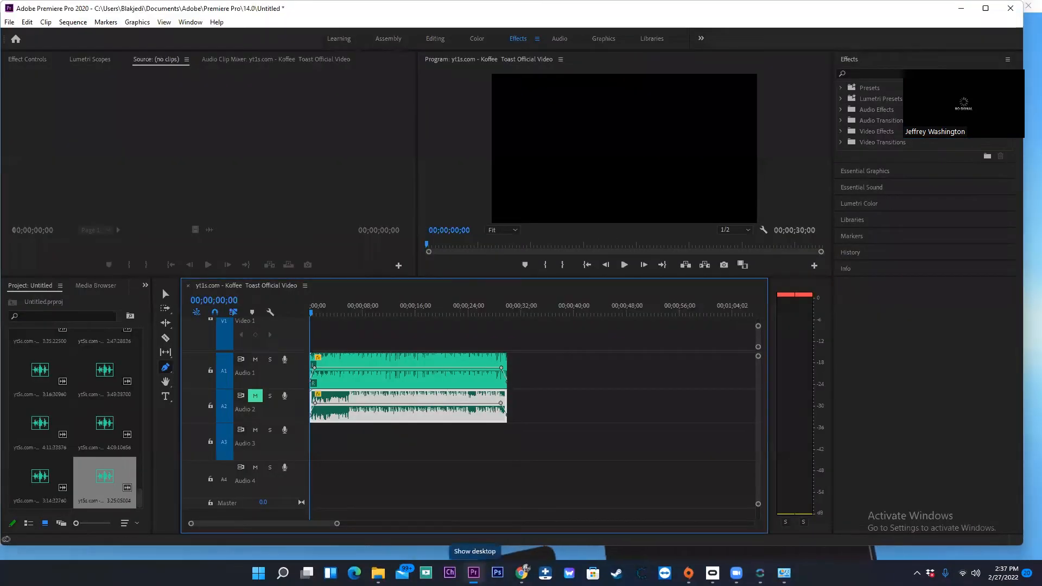
left_click(1024, 419)
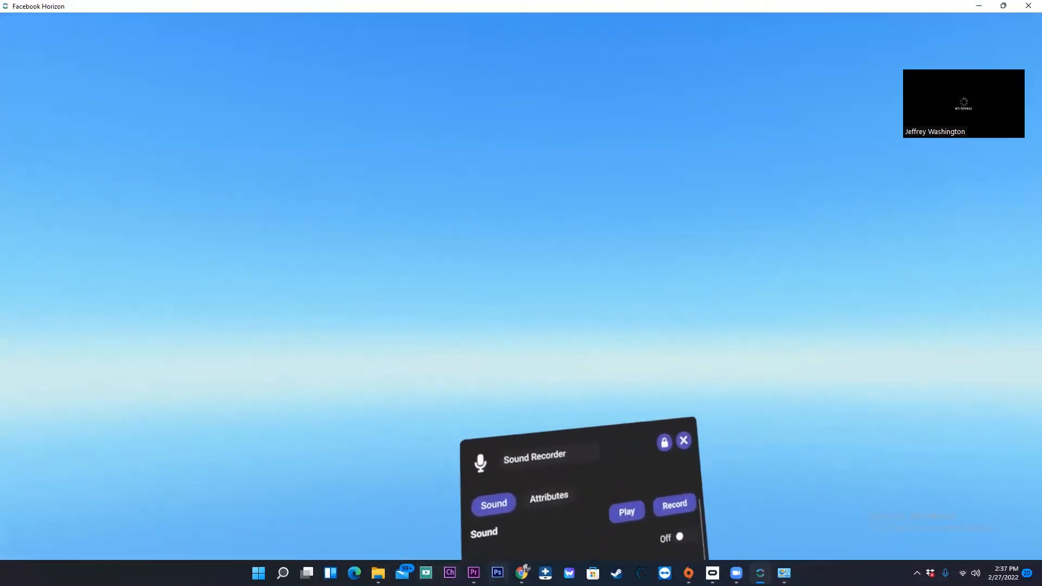
left_click(474, 573)
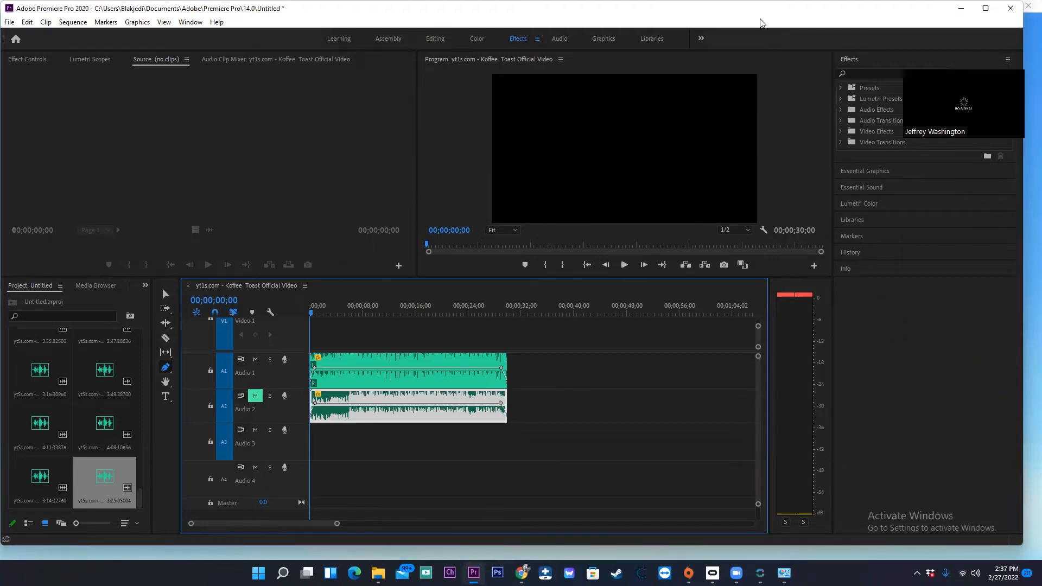
left_click_drag(760, 23, 523, 26)
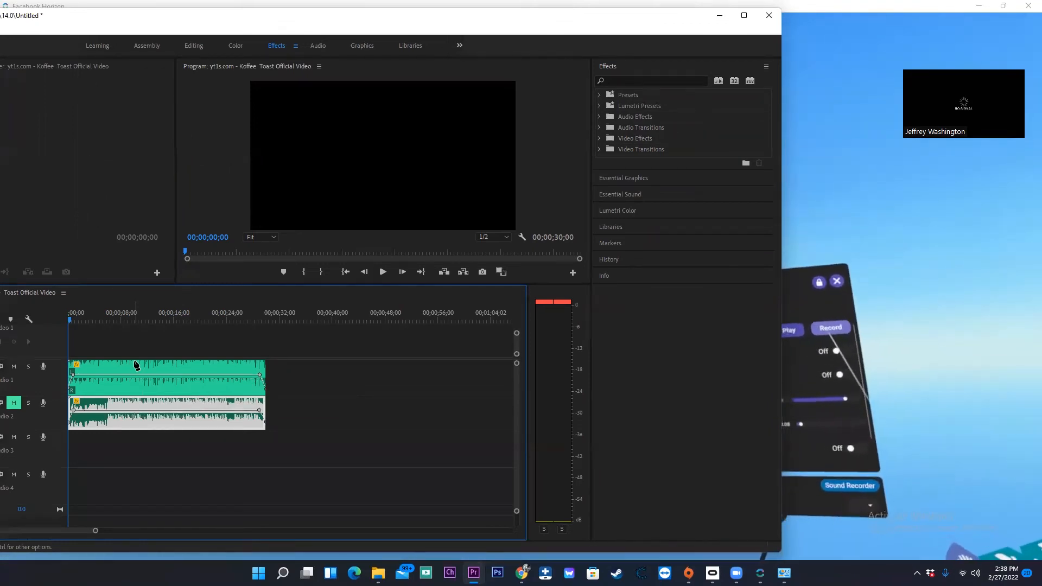
key("space")
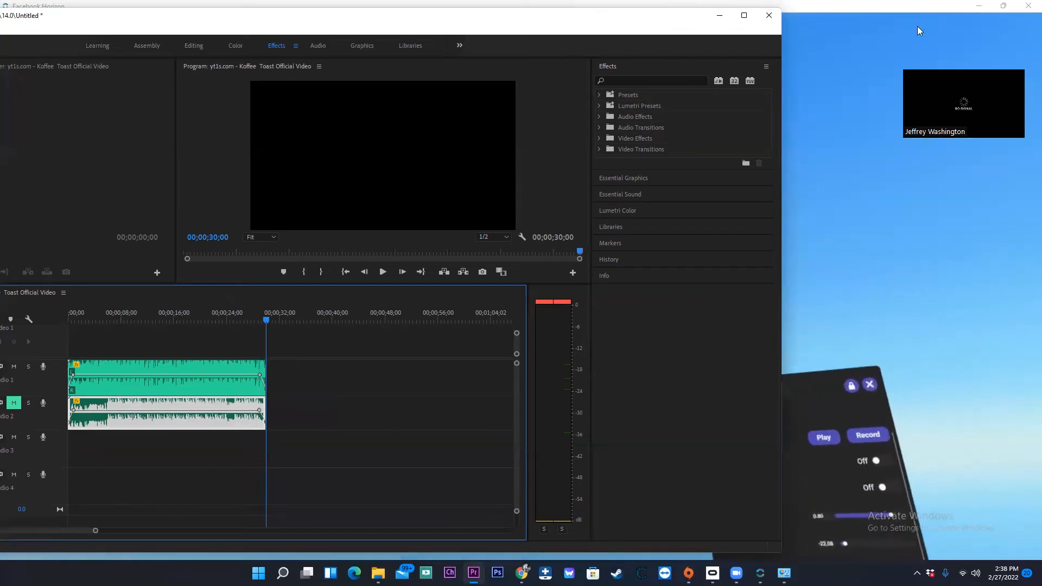
- View the Horizon window, return to Premiere Pro, and mute Audio 1 and unmute Audio 2 with the playhead at the start
left_click(902, 213)
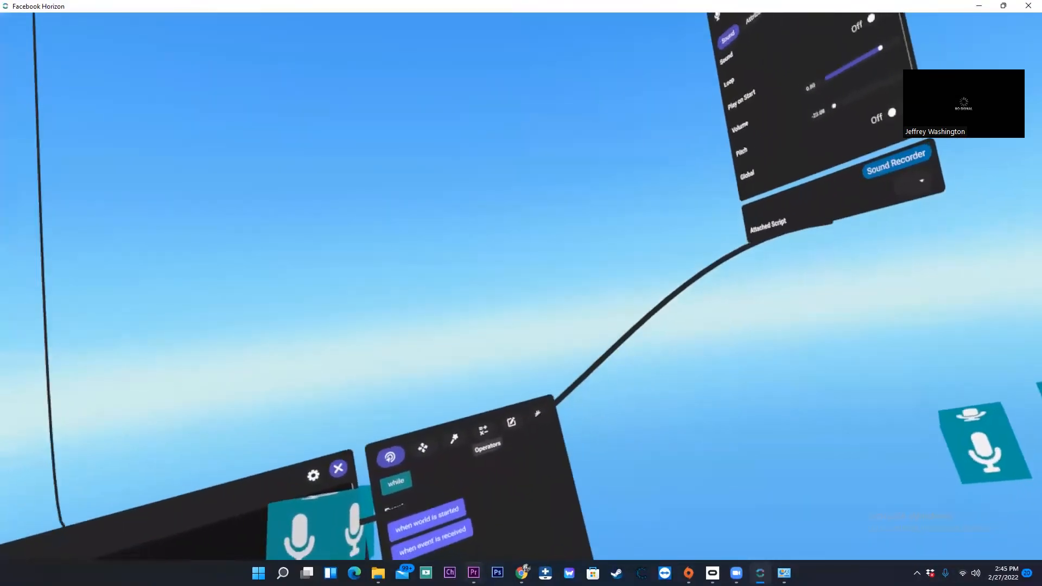
mouse_move(473, 572)
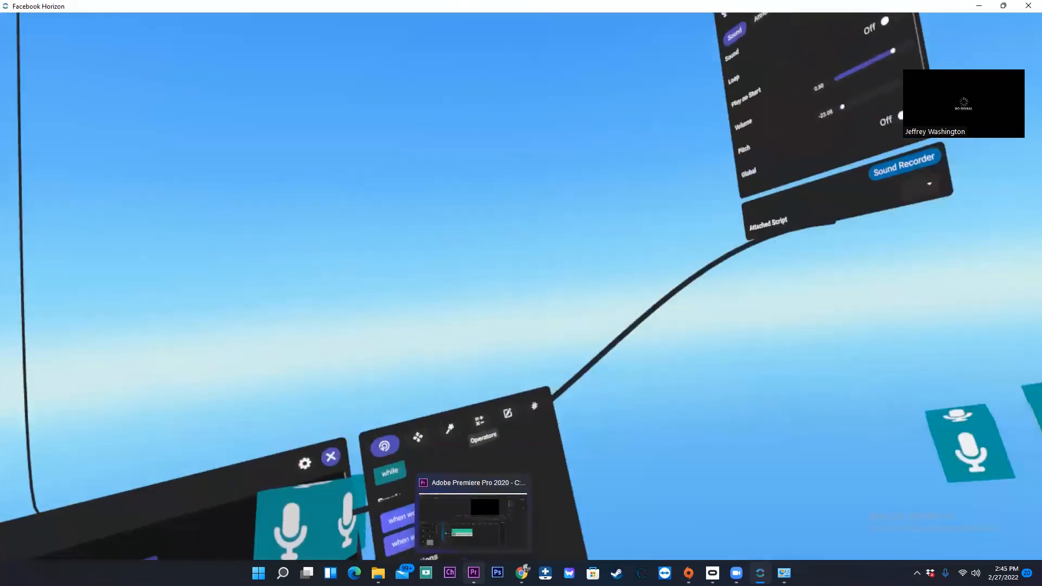
left_click(507, 535)
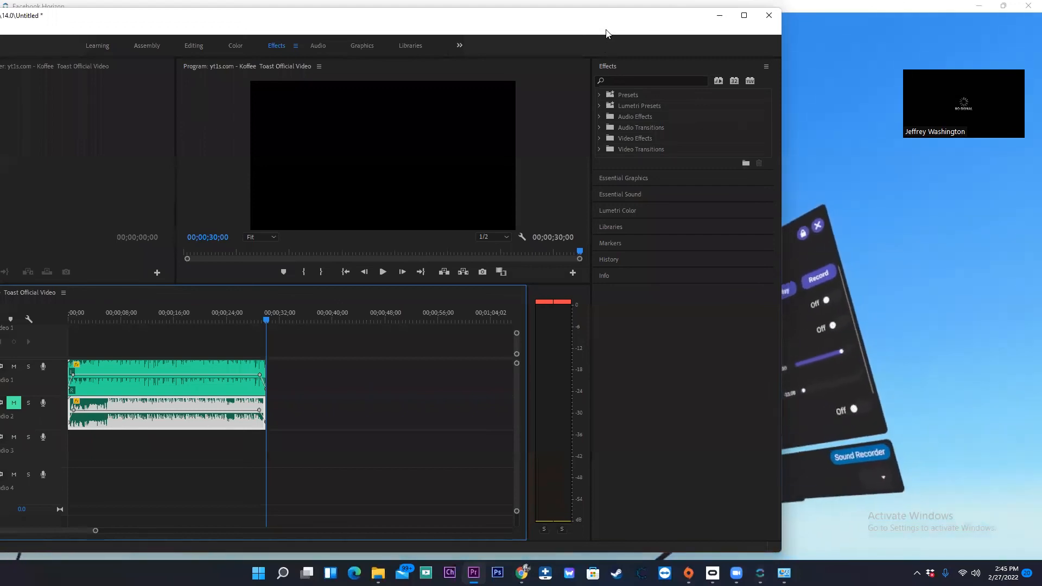
left_click_drag(677, 21, 850, 16)
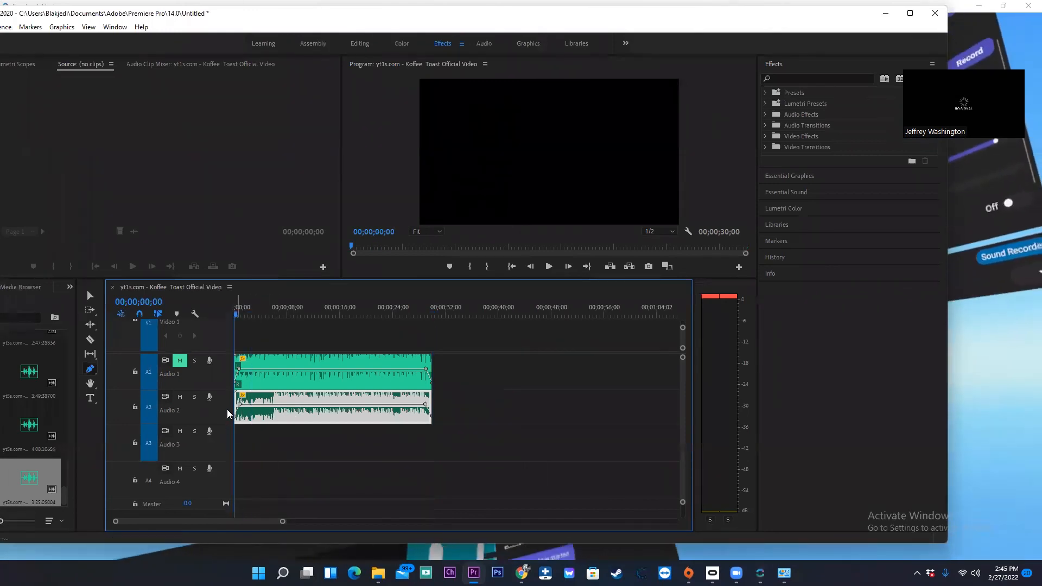
- Switch to the VB-Audio Virtual Cable page in Chrome
mouse_move(237, 405)
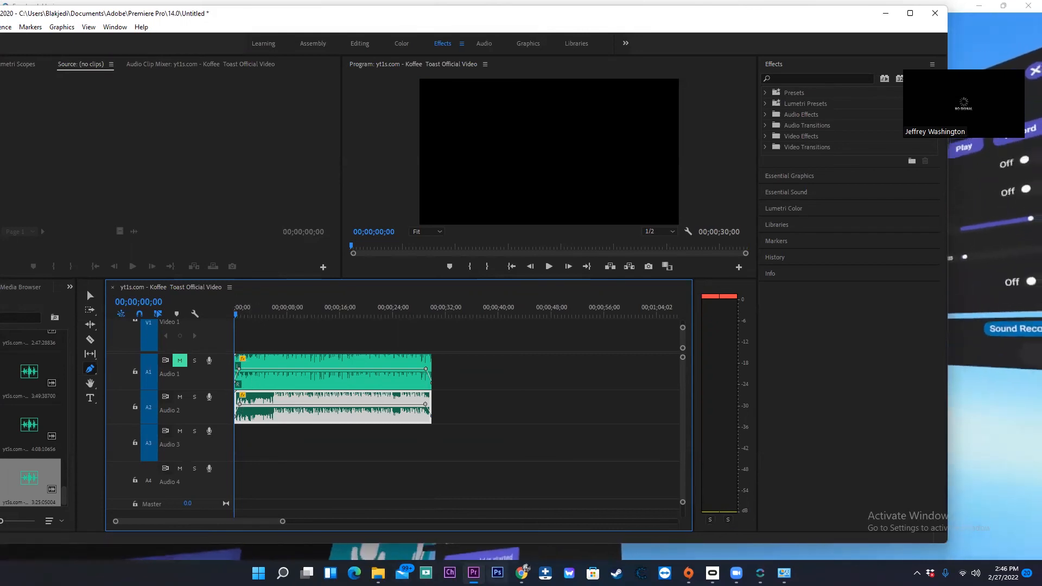
left_click(491, 491)
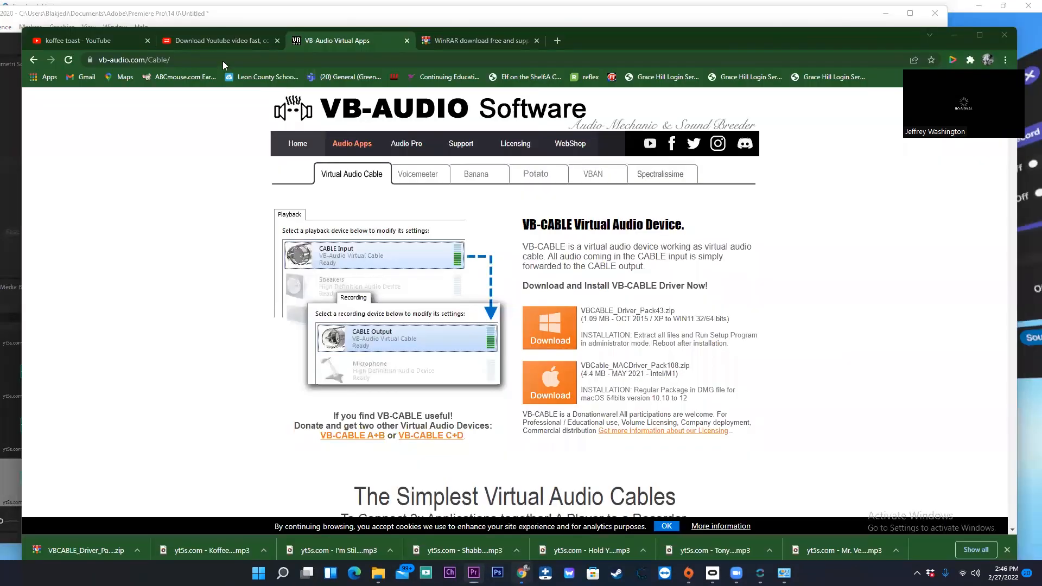